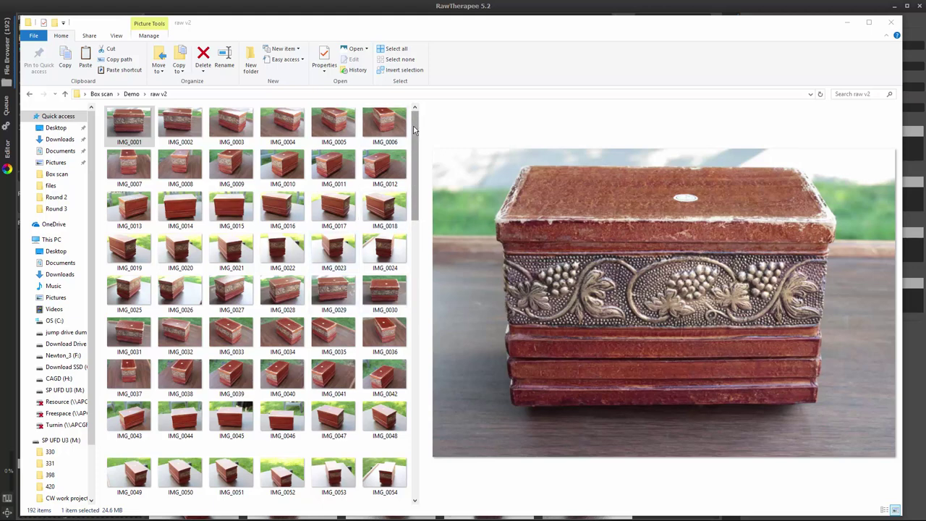
drag(415, 129, 425, 304)
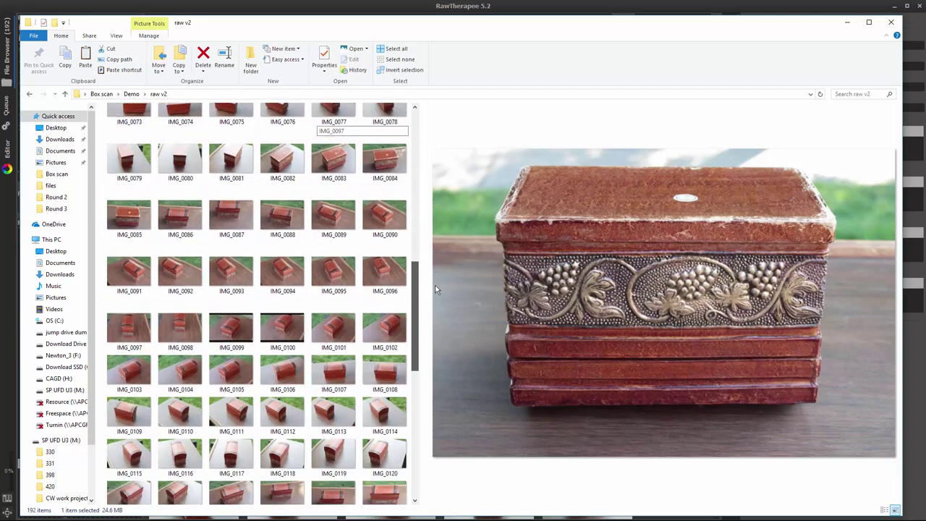
click(282, 231)
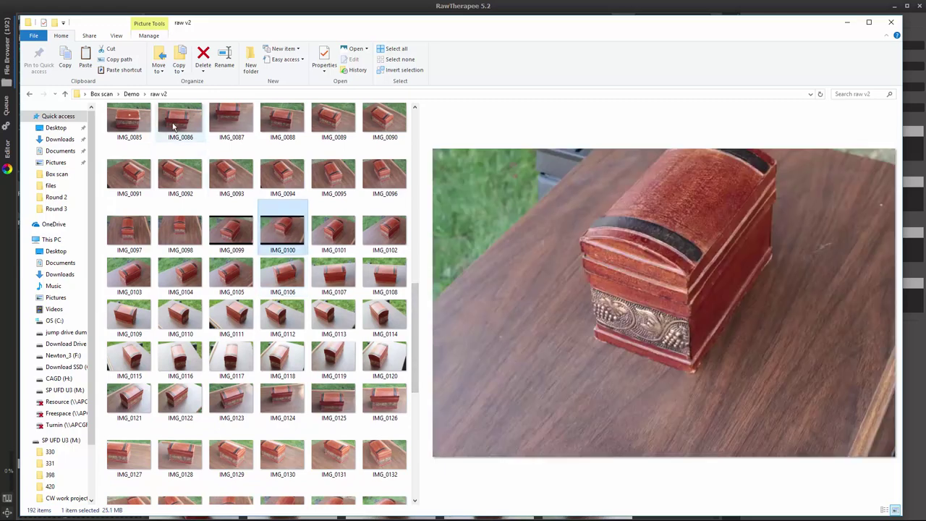
click(180, 124)
click(220, 136)
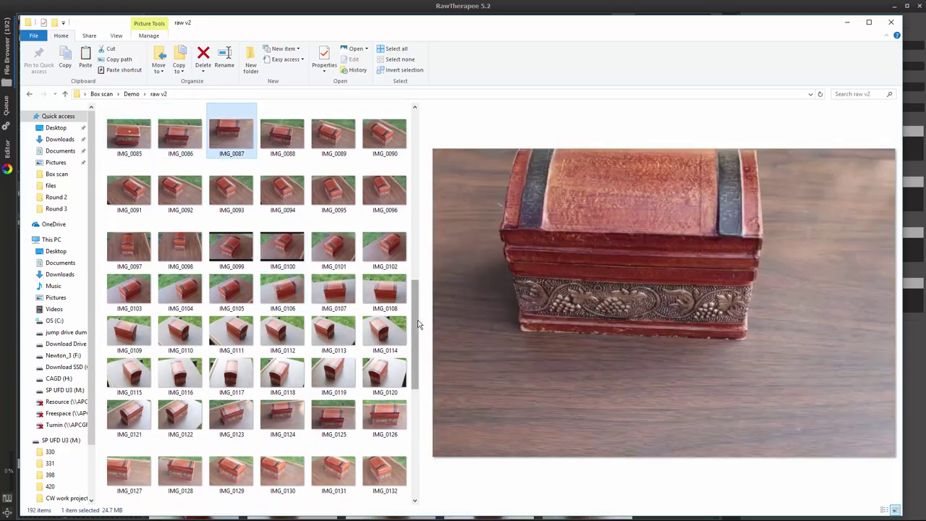
scroll(413, 292, down, 3)
click(334, 311)
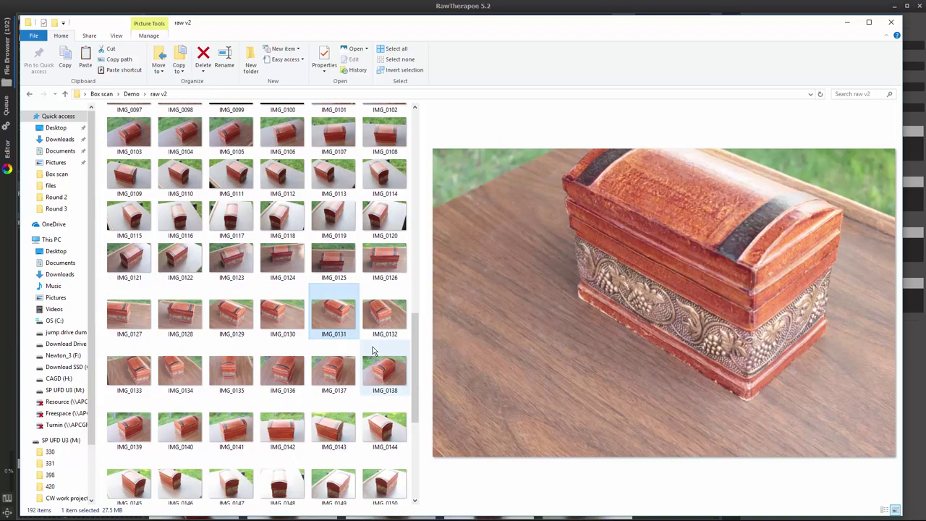
scroll(417, 314, down, 3)
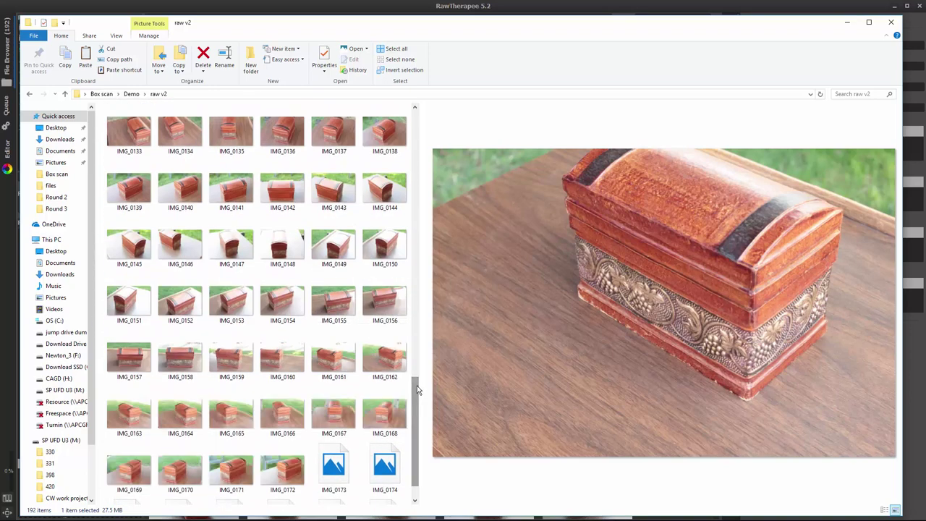
drag(416, 366, 422, 122)
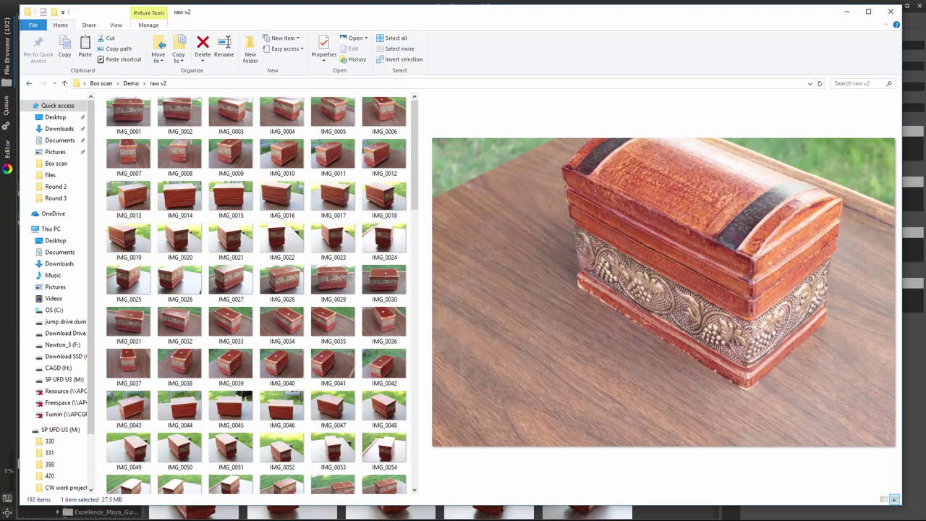
click(6, 55)
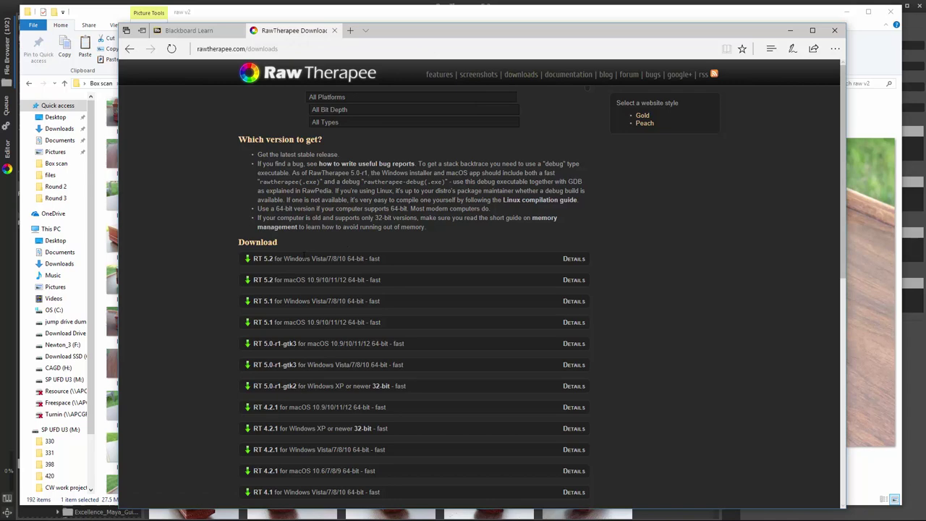
drag(710, 27, 707, 31)
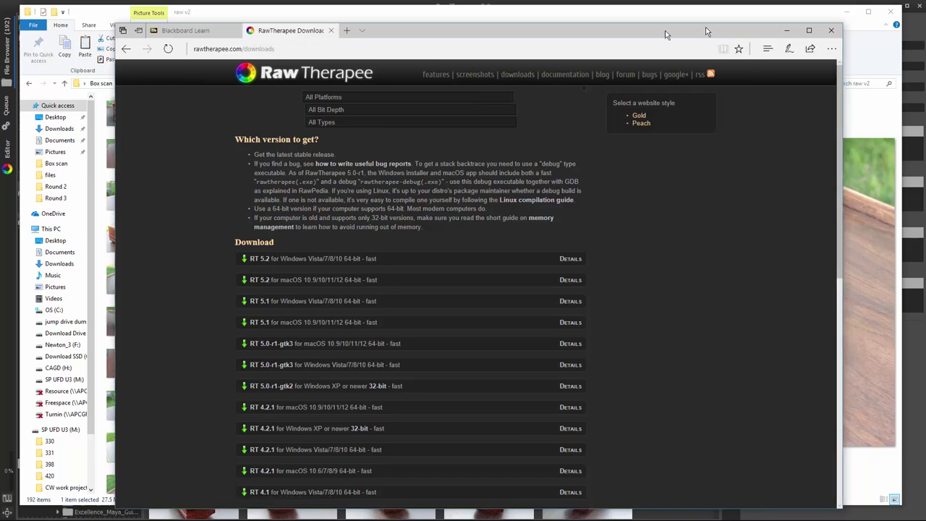
key(alt+Tab)
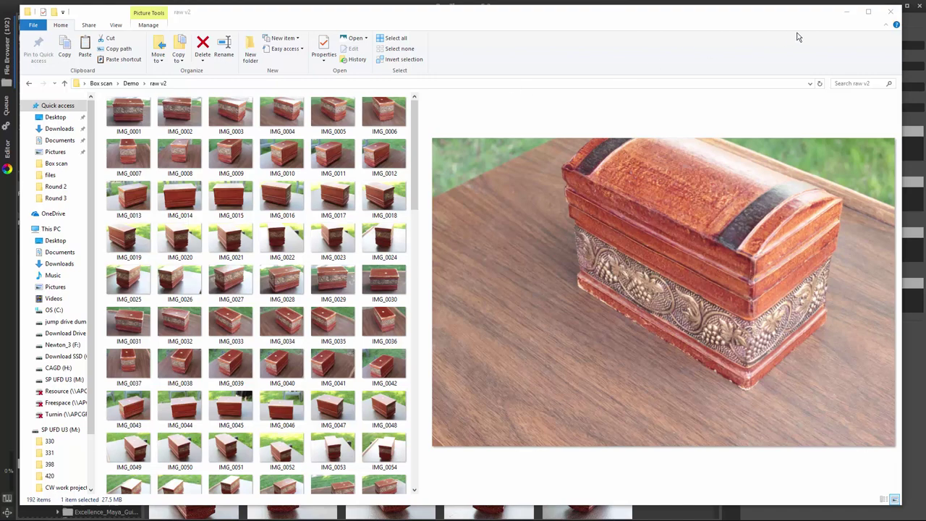
Bring RawTherapee forward and open IMG_0001.CR2 from the raw v2 folder in the Editor.
click(845, 13)
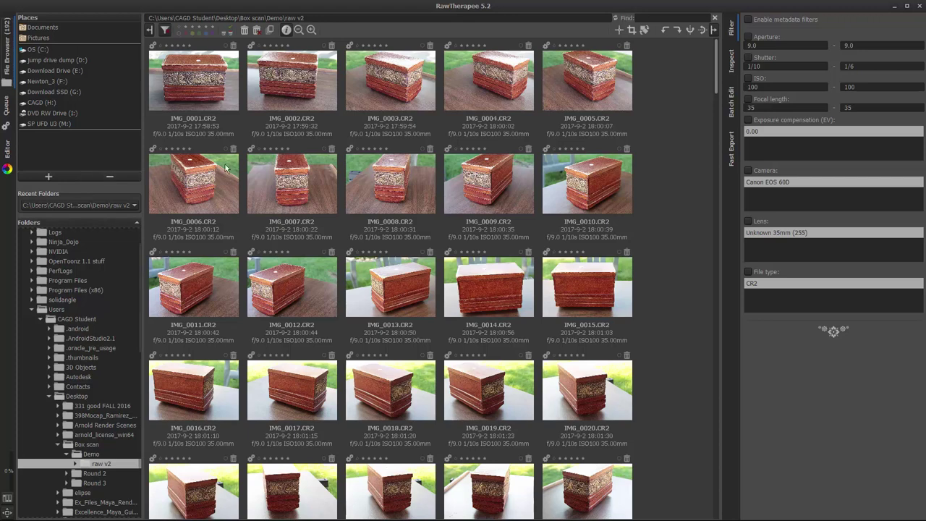
click(214, 92)
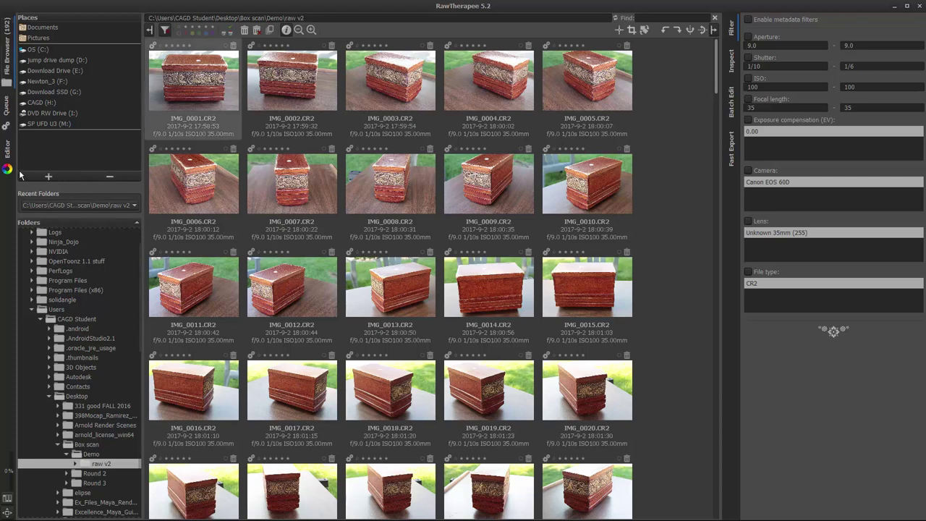
click(9, 150)
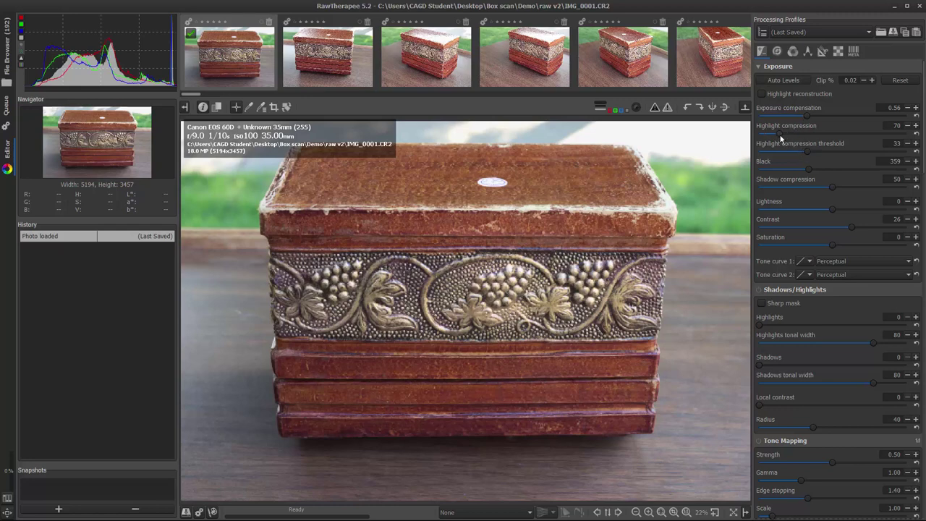
Set IMG_0001's highlight compression 175, black -7462, compensation 0.83, saturation -2 and contrast 16.
drag(781, 137, 812, 138)
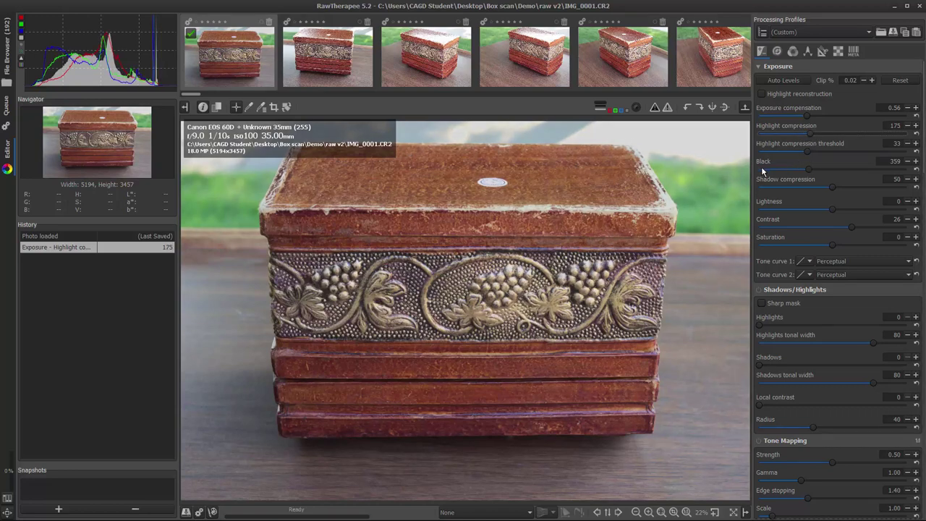
drag(808, 169, 786, 167)
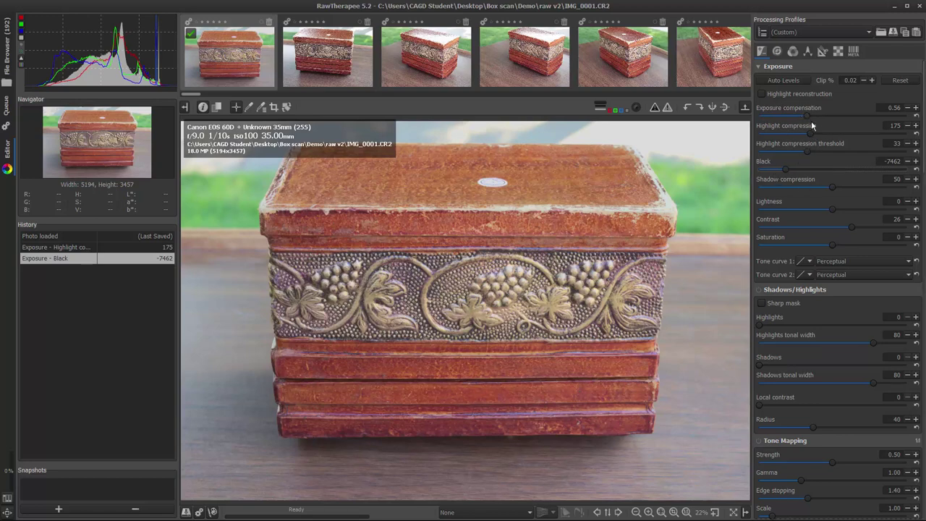
drag(809, 116, 813, 118)
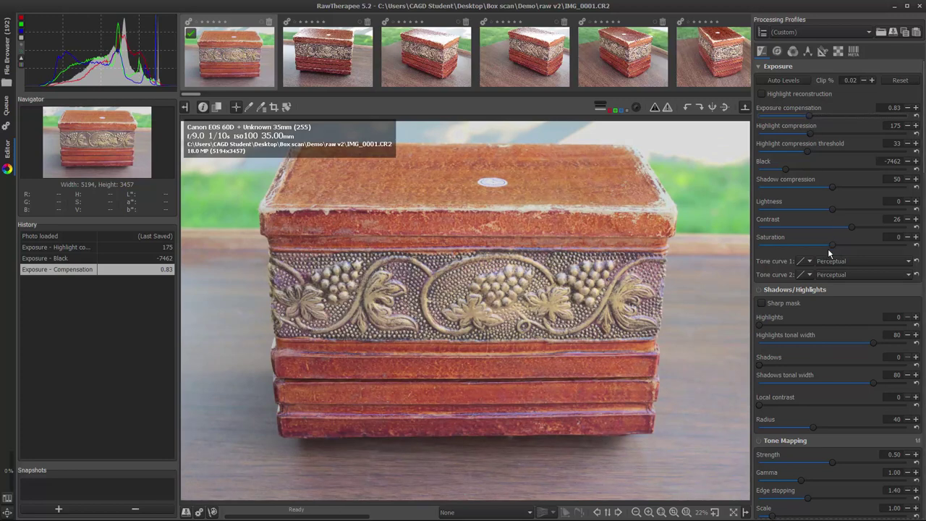
mouse_move(831, 250)
mouse_down()
mouse_move(821, 251)
mouse_move(830, 248)
mouse_up()
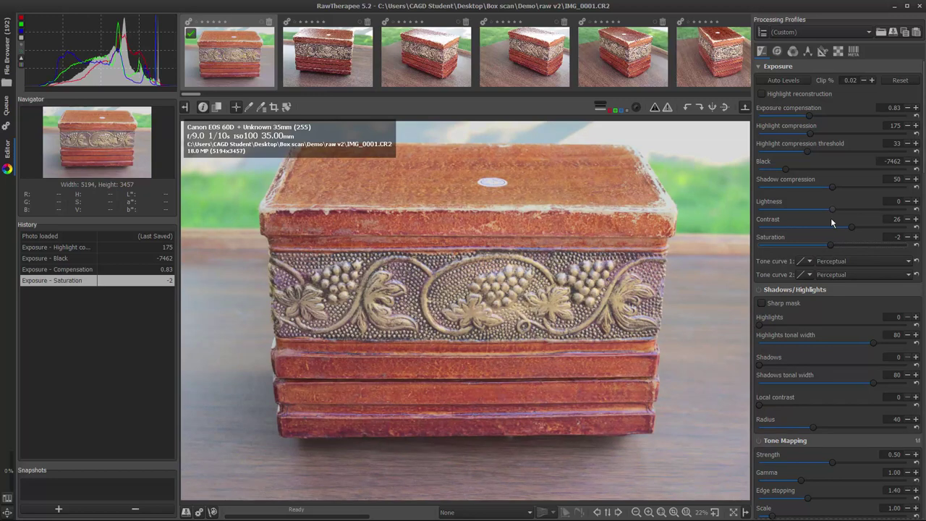
drag(852, 228, 844, 229)
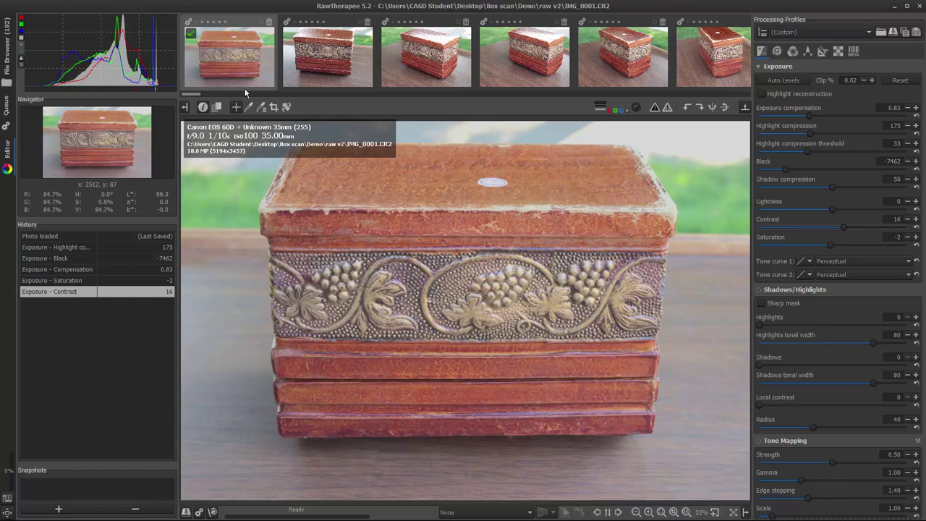
Partially copy IMG_0001's processing profile, keeping only the Basic Settings group.
mouse_move(192, 93)
mouse_down()
mouse_move(525, 94)
mouse_move(191, 93)
mouse_up()
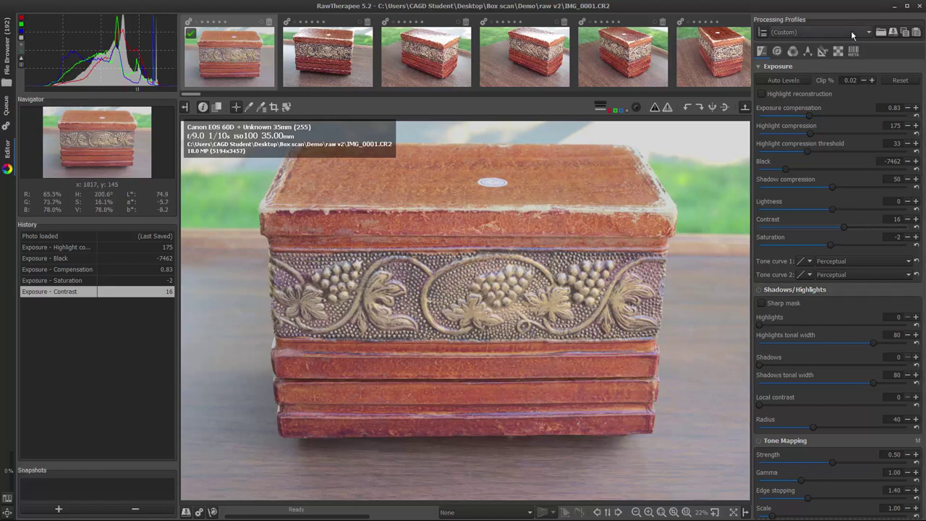
click(905, 36)
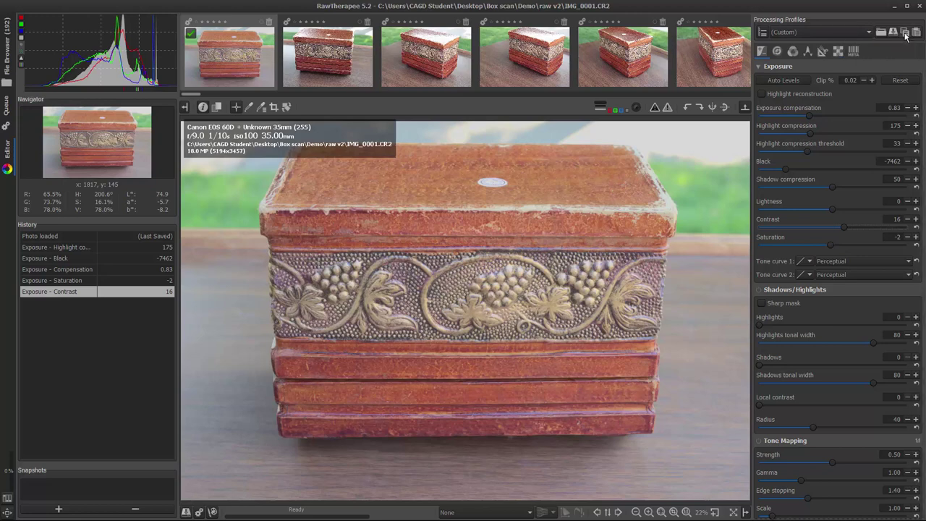
ctrl+click(905, 36)
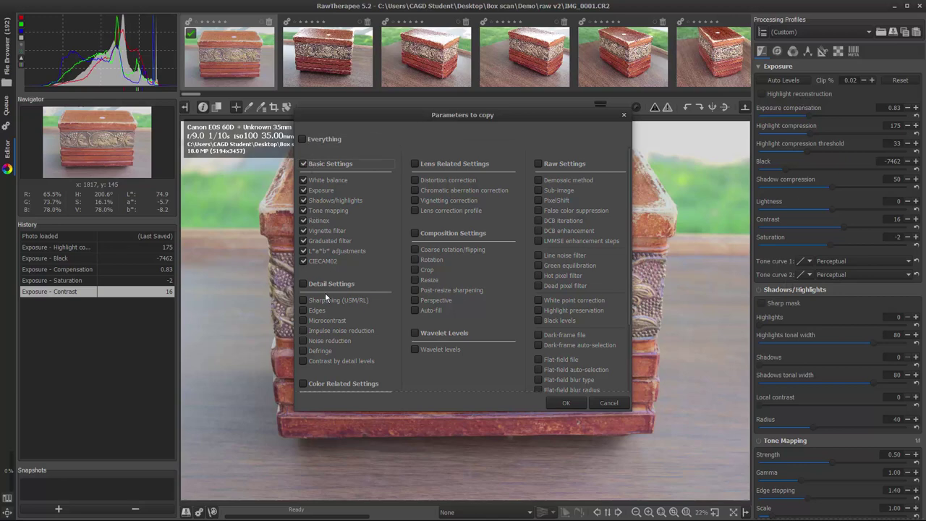
click(566, 403)
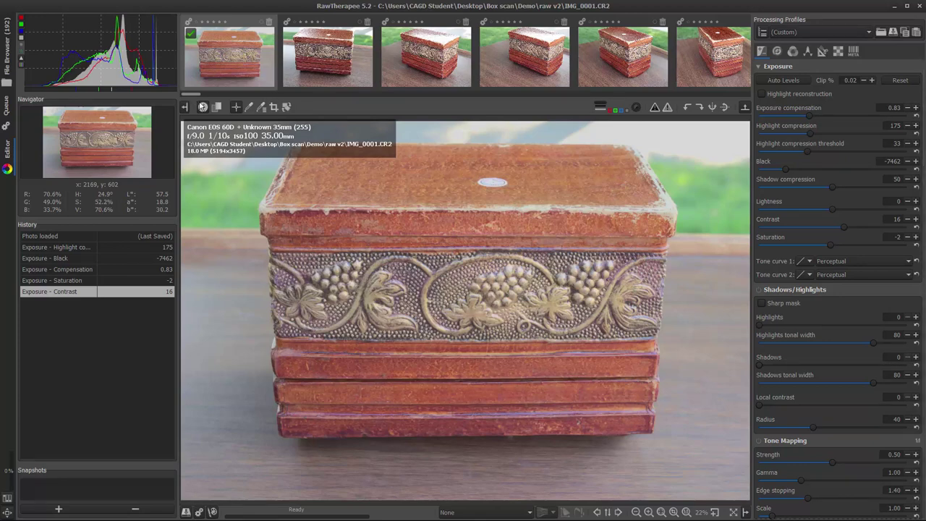
Scroll along the filmstrip and paste the copied profile onto the filmstrip photos.
scroll(194, 96, right, 1)
scroll(194, 96, right, 2)
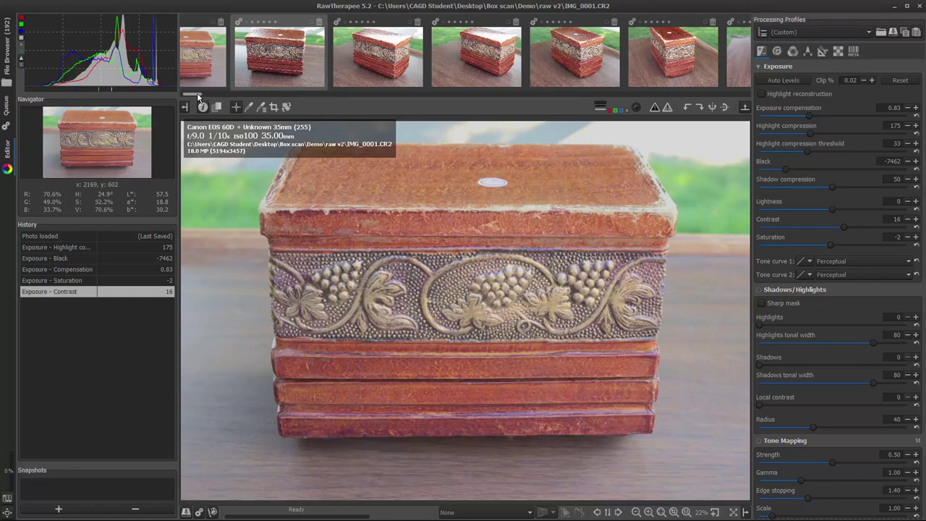
drag(194, 94, 409, 100)
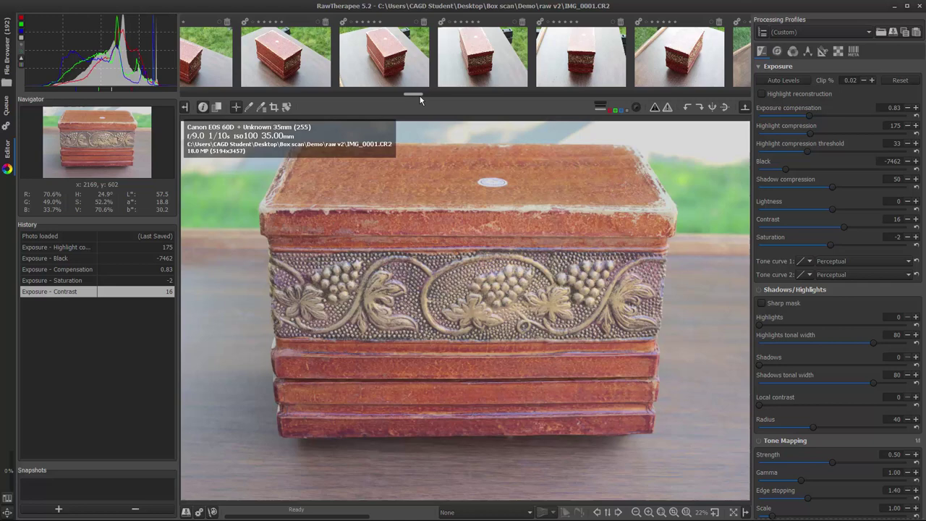
drag(420, 96, 438, 105)
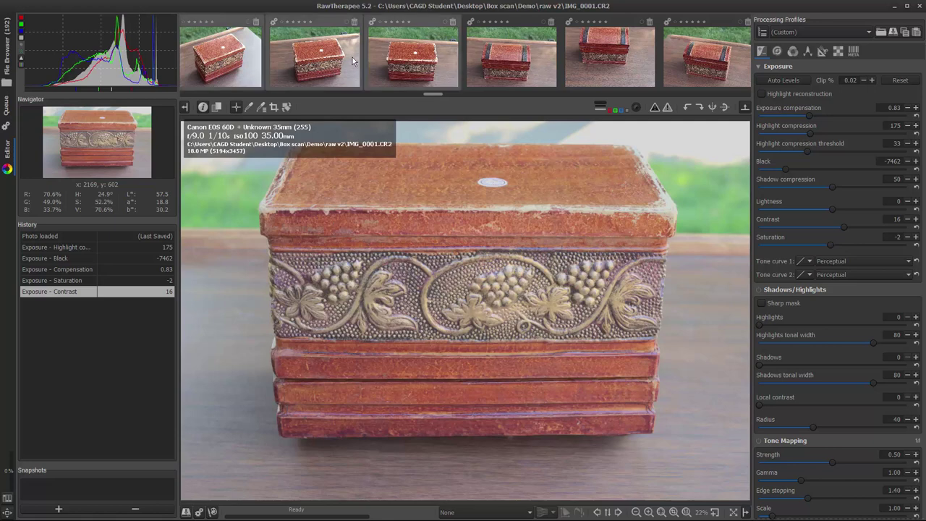
right_click(413, 56)
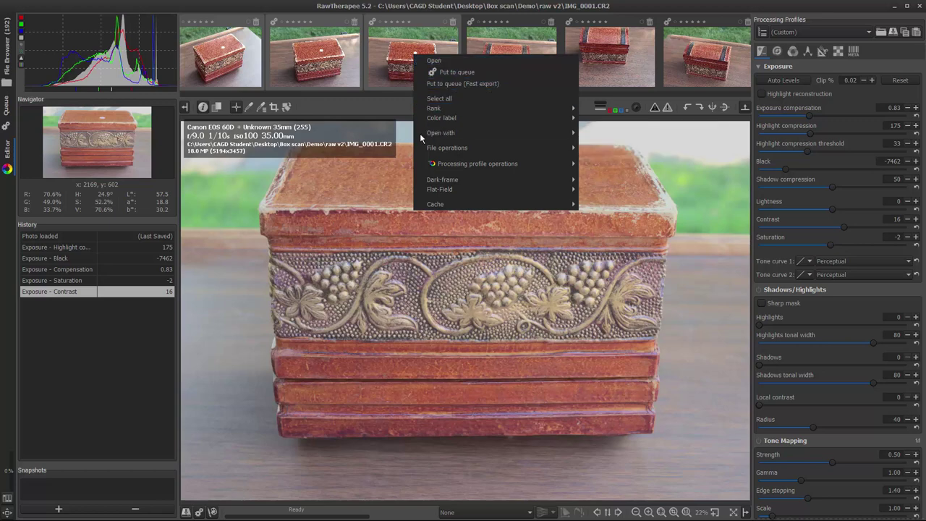
mouse_move(430, 168)
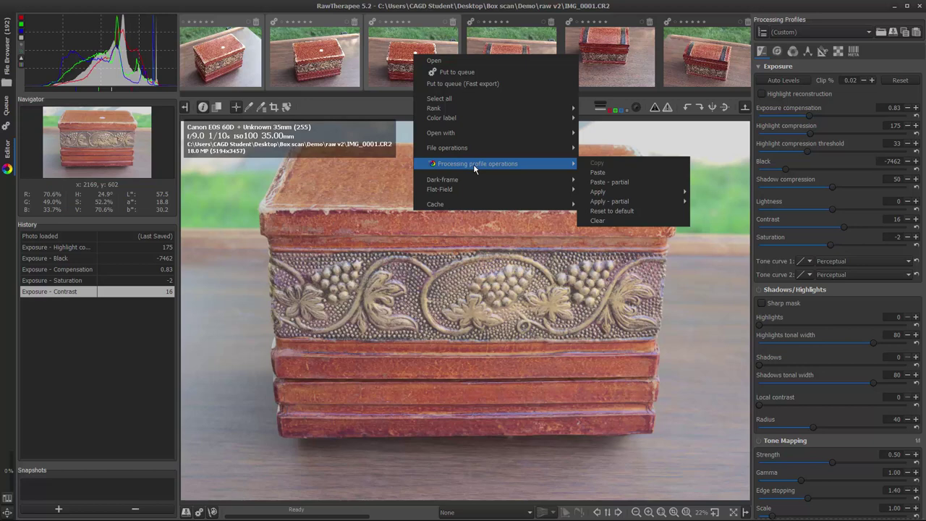
click(610, 173)
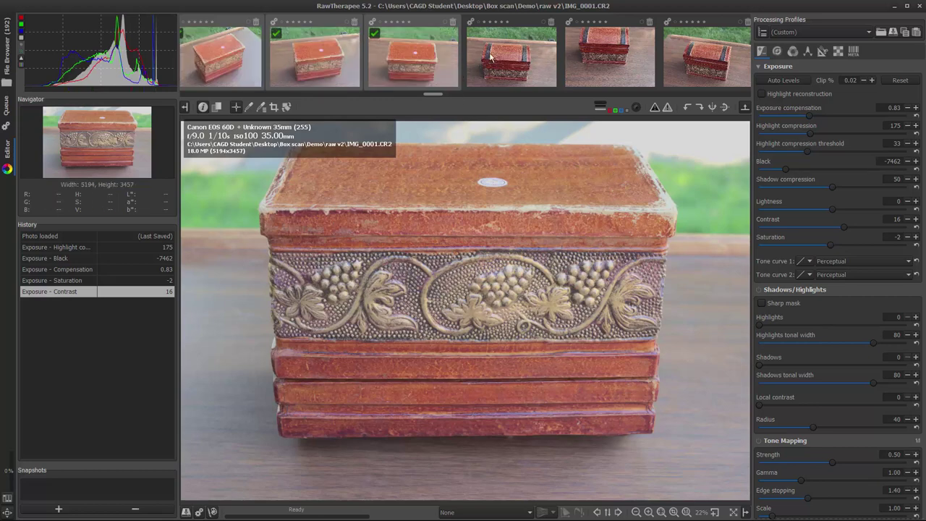
Paste the copied processing profile onto the IMG_0086 thumbnail.
mouse_move(433, 94)
mouse_down()
mouse_move(217, 96)
mouse_move(451, 91)
mouse_move(435, 93)
mouse_up()
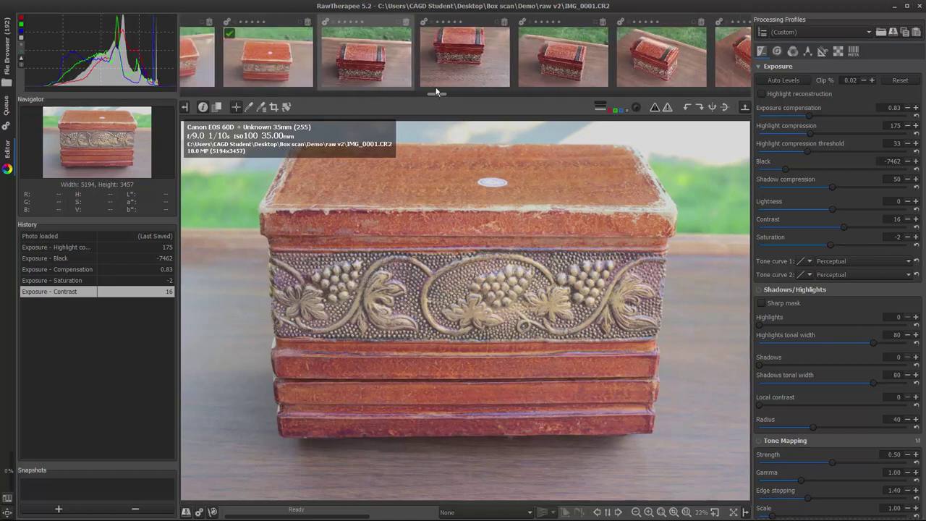
right_click(371, 62)
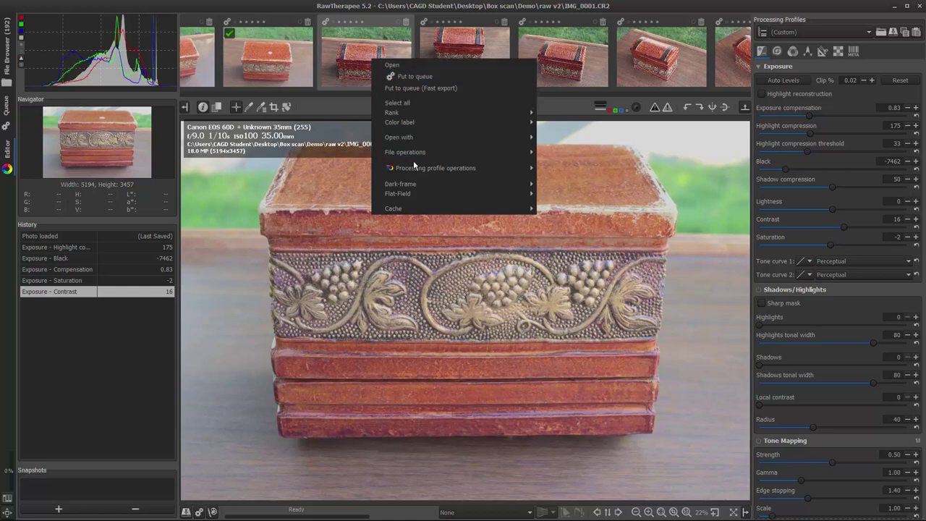
mouse_move(414, 168)
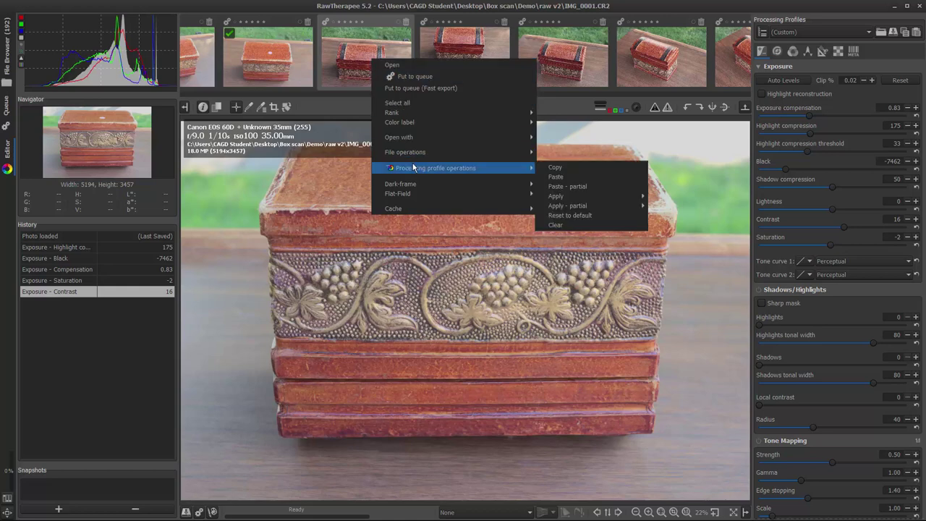
click(563, 178)
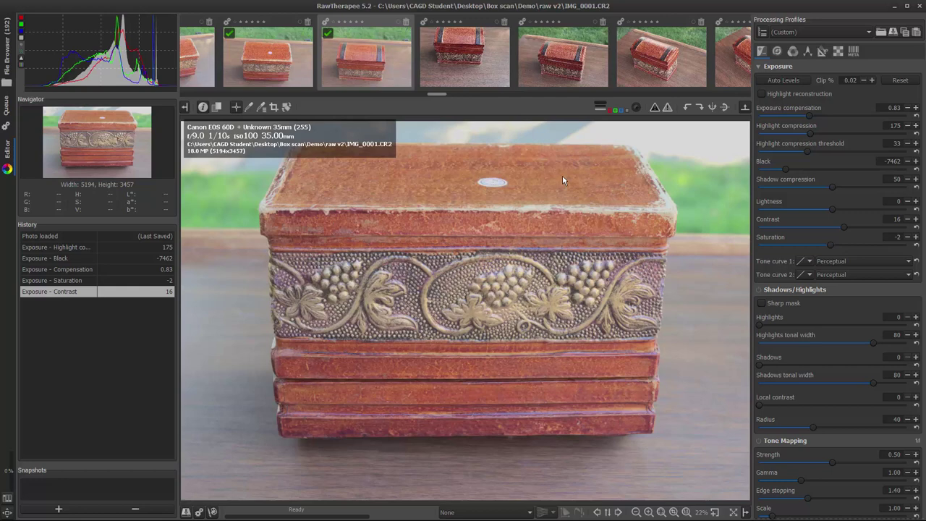
Open IMG_0086 in the editor, showing compensation 0.83, black -7462 and contrast 16.
double_click(364, 69)
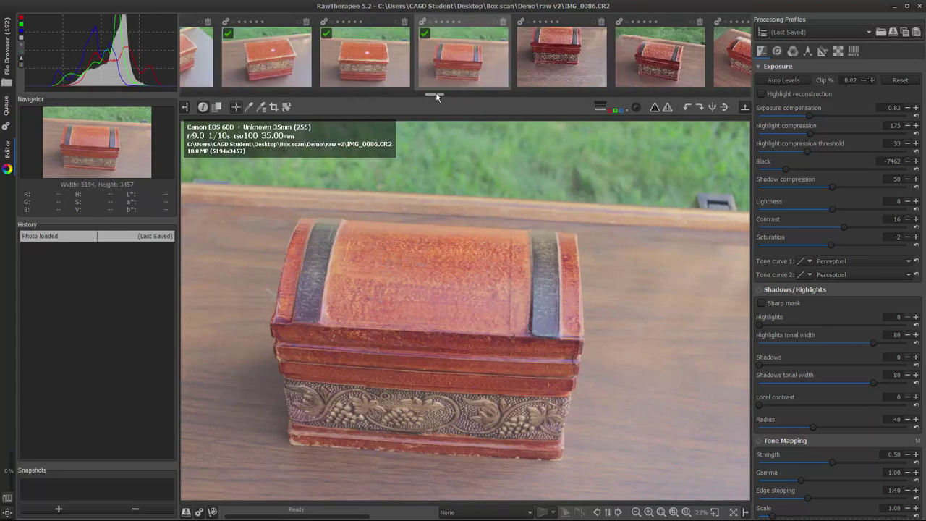
scroll(439, 96, right, 1)
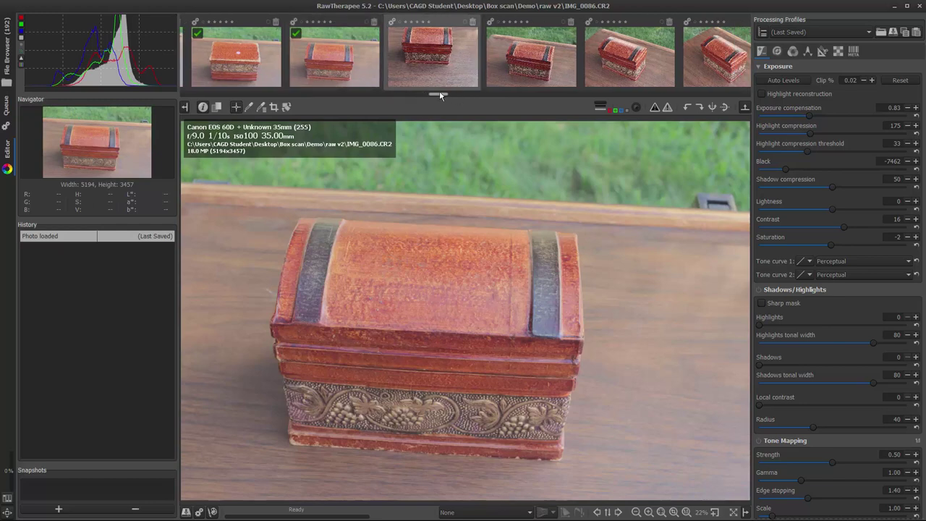
drag(440, 94, 554, 91)
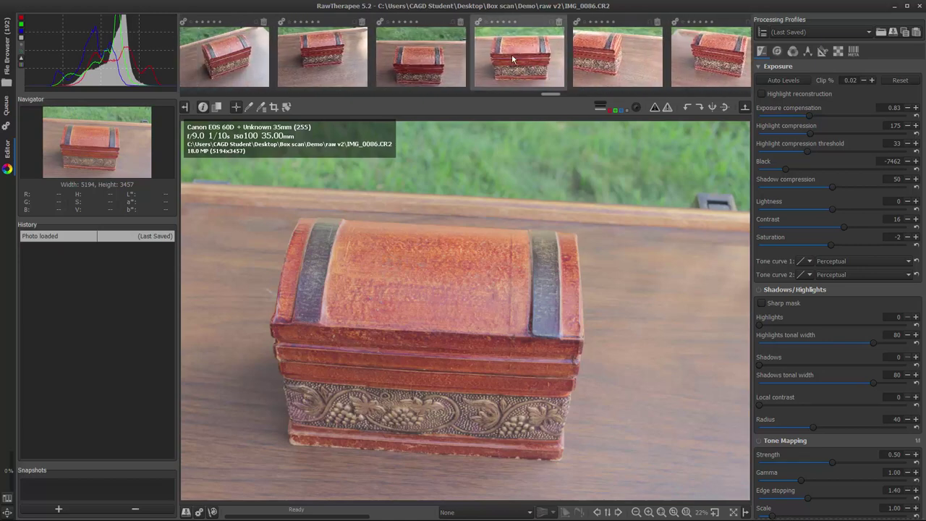
drag(555, 96, 442, 93)
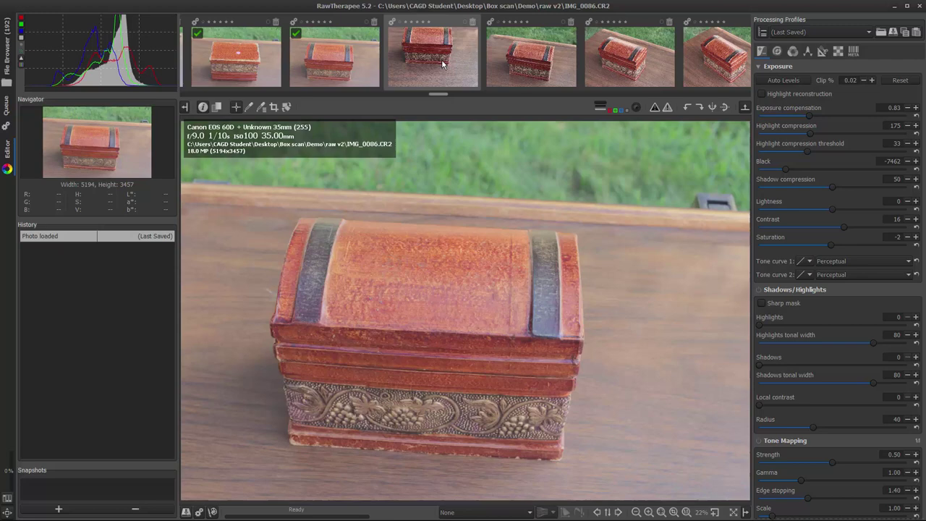
drag(442, 96, 551, 90)
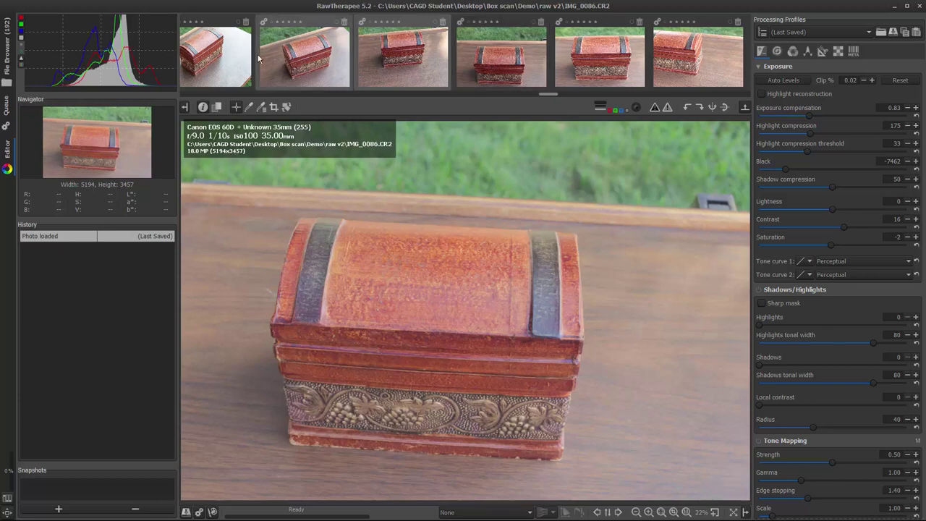
drag(544, 100, 412, 95)
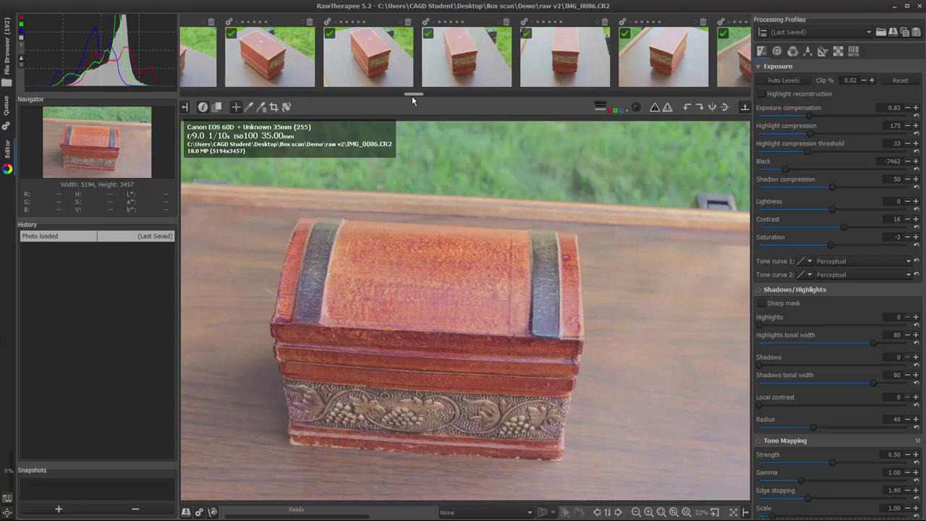
scroll(726, 37, down, 3)
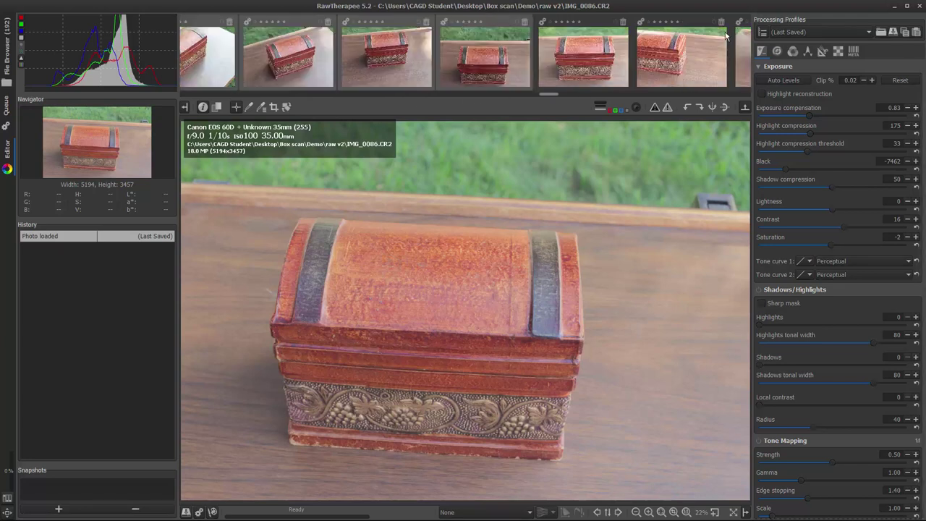
Paste the copied processing profile onto another box photo in the filmstrip.
right_click(488, 61)
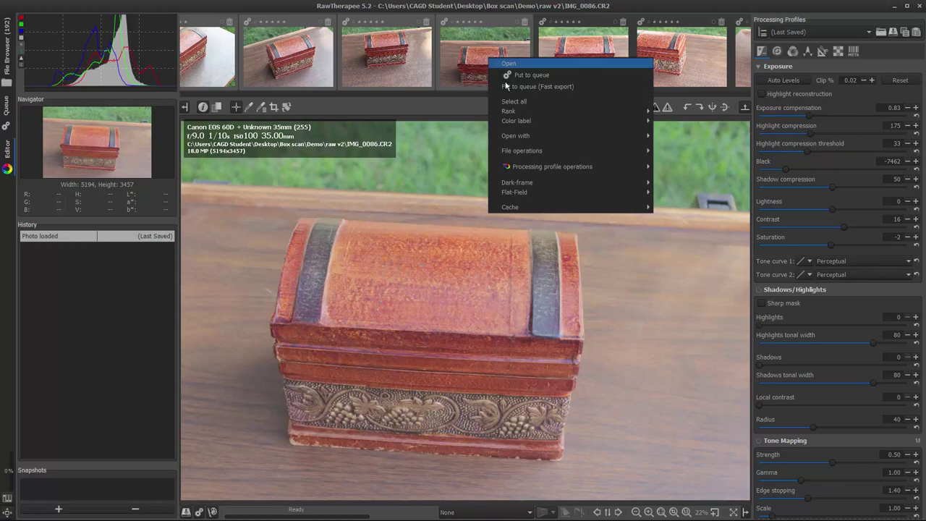
mouse_move(533, 166)
click(697, 176)
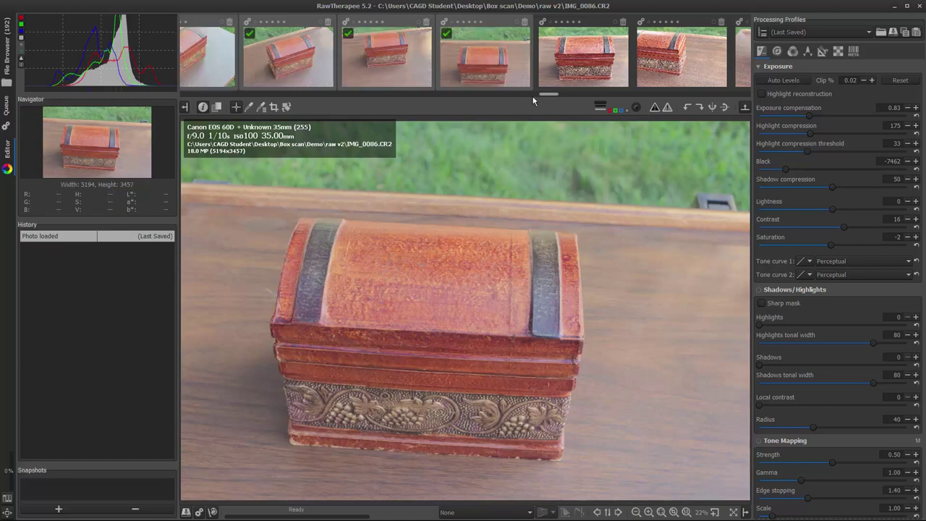
drag(549, 95, 640, 95)
drag(745, 110, 551, 110)
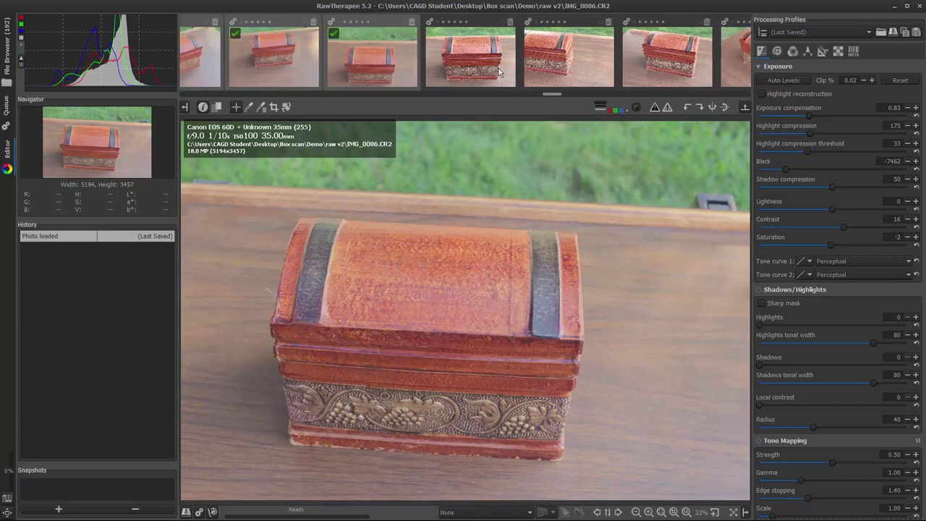
Paste the copied processing profile onto the filmstrip photo.
right_click(463, 48)
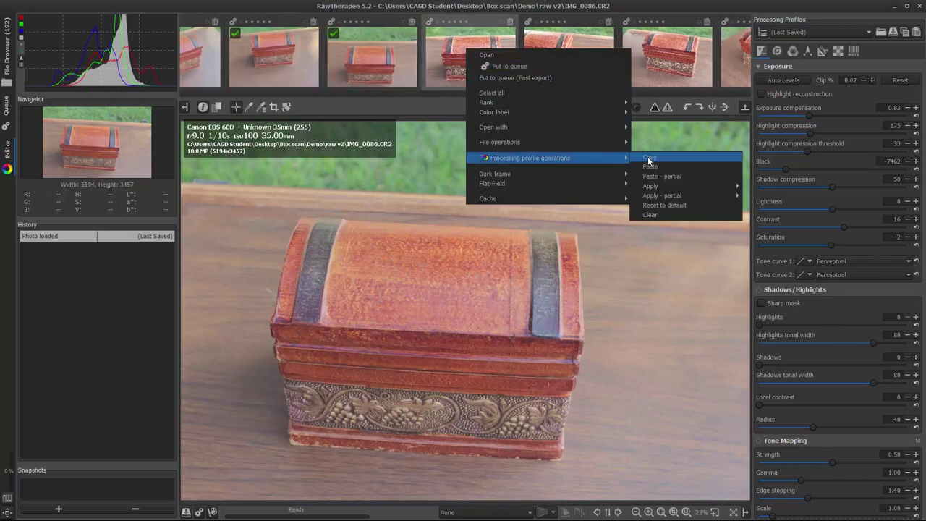
click(552, 163)
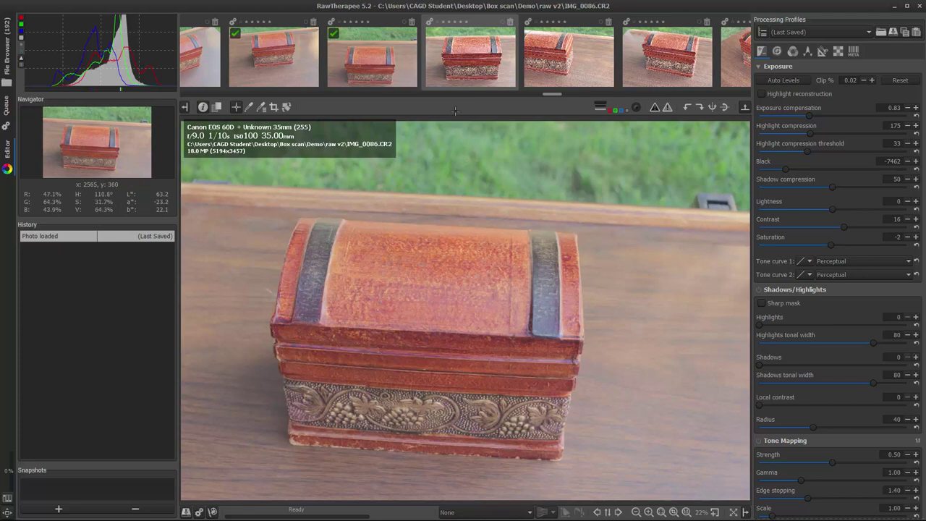
right_click(466, 49)
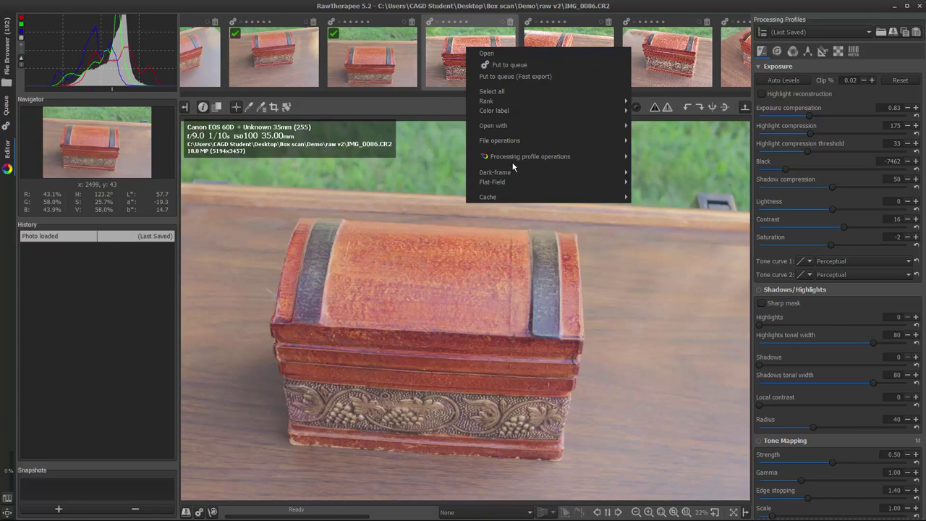
mouse_move(515, 158)
click(651, 165)
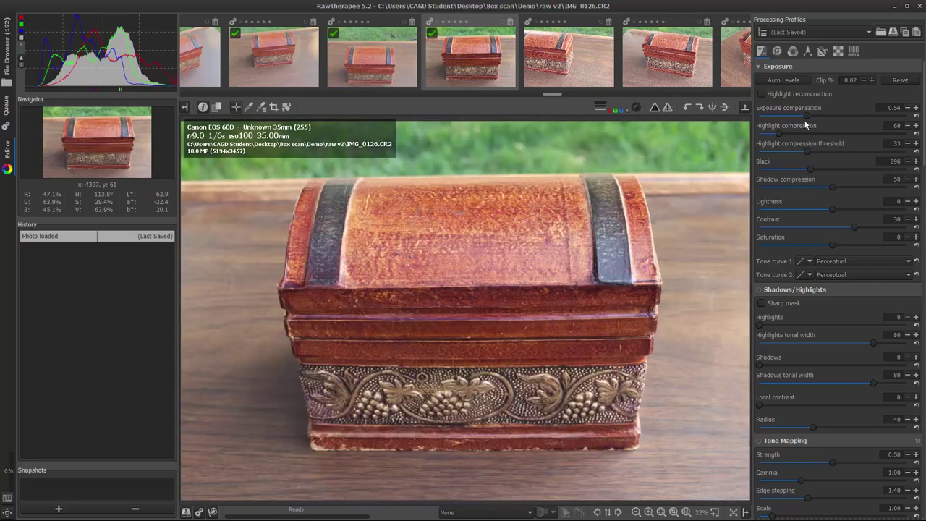
Set highlight compression 89, black -4704, exposure compensation 0.55 and contrast 17.
mouse_move(782, 136)
mouse_down()
mouse_move(811, 139)
mouse_move(773, 139)
mouse_move(787, 137)
mouse_up()
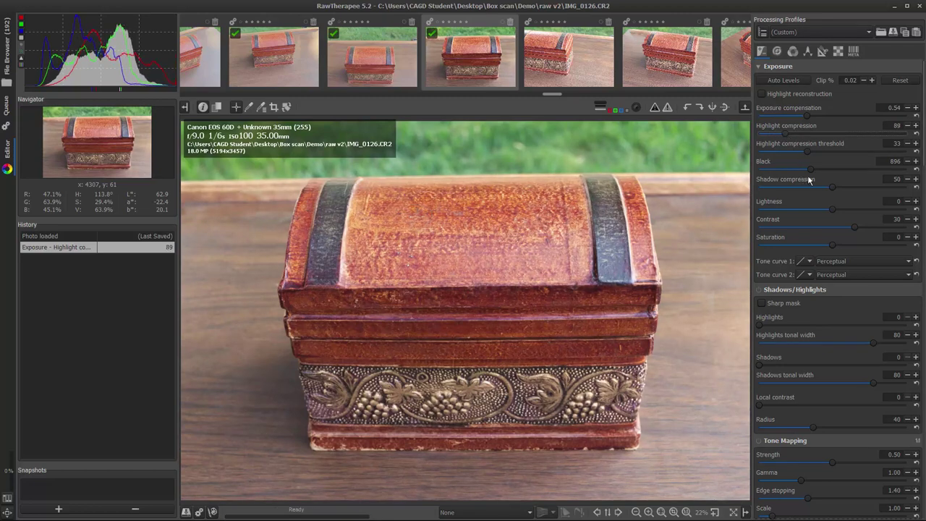
drag(811, 173, 793, 174)
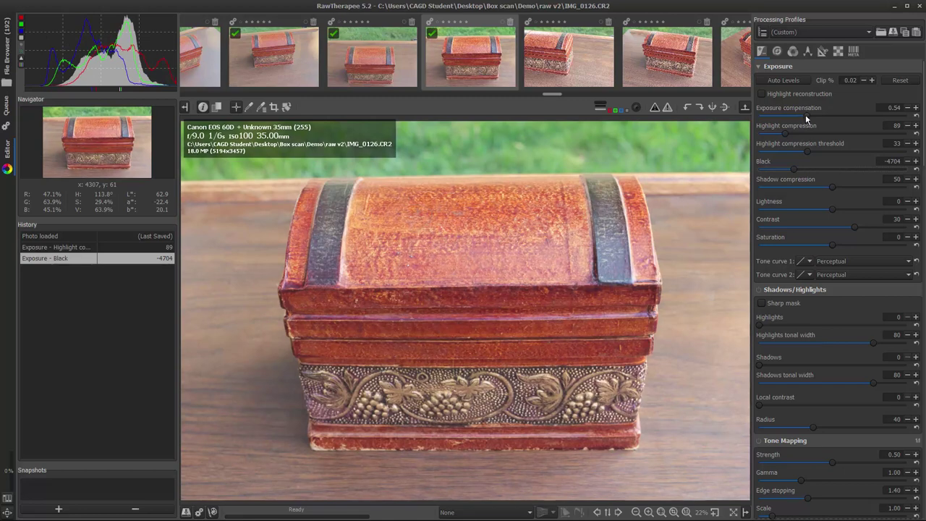
drag(806, 115, 801, 113)
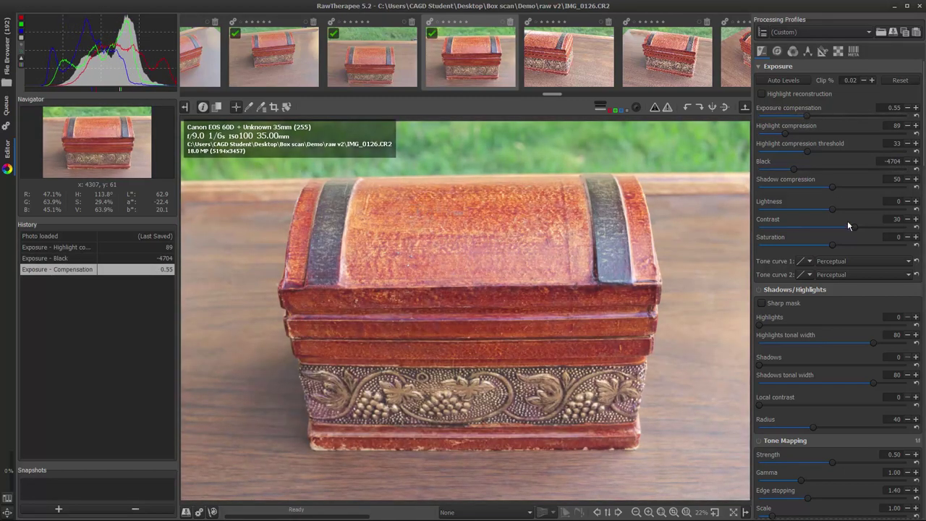
drag(853, 231, 840, 228)
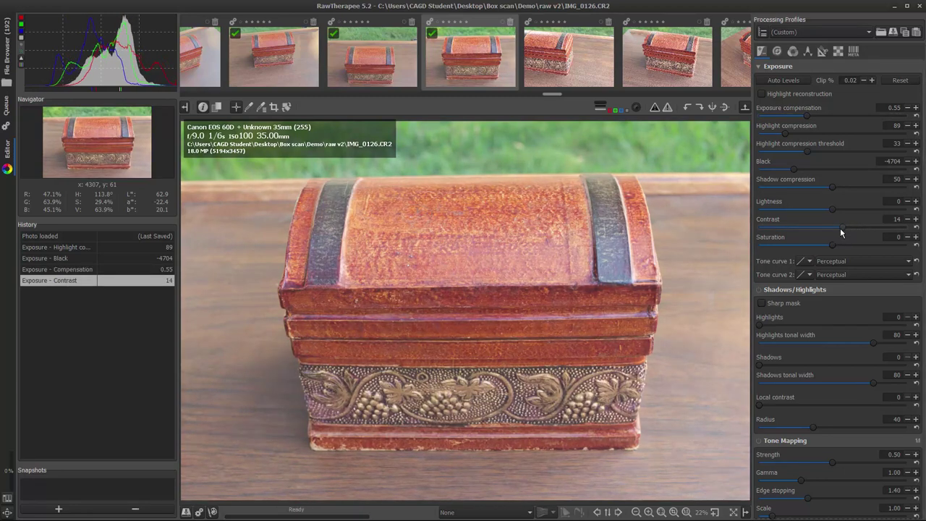
drag(843, 228, 845, 227)
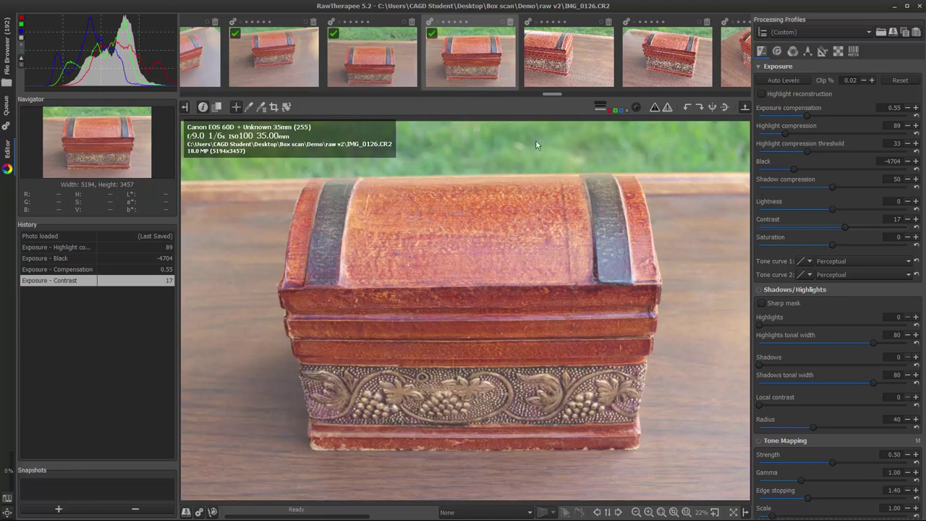
Copy IMG_0126's Basic Settings and select the following photos in the filmstrip.
ctrl+click(907, 34)
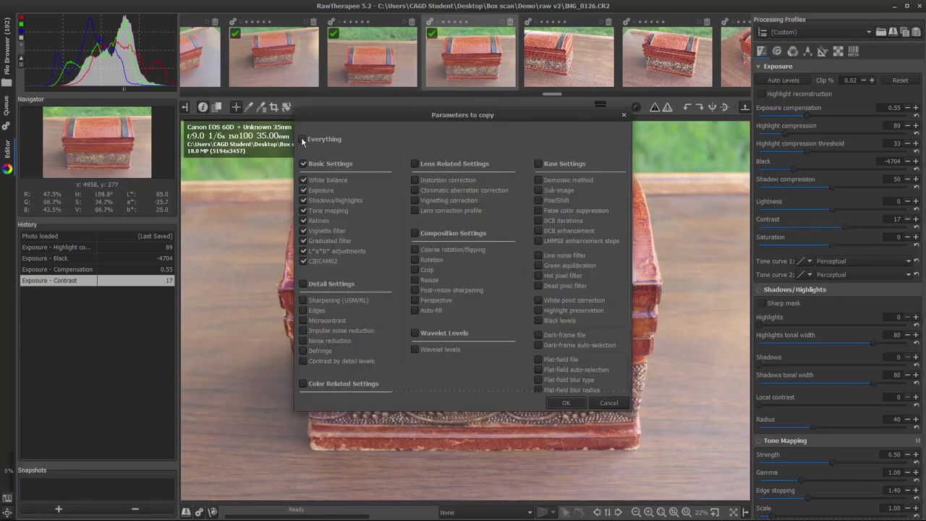
click(566, 402)
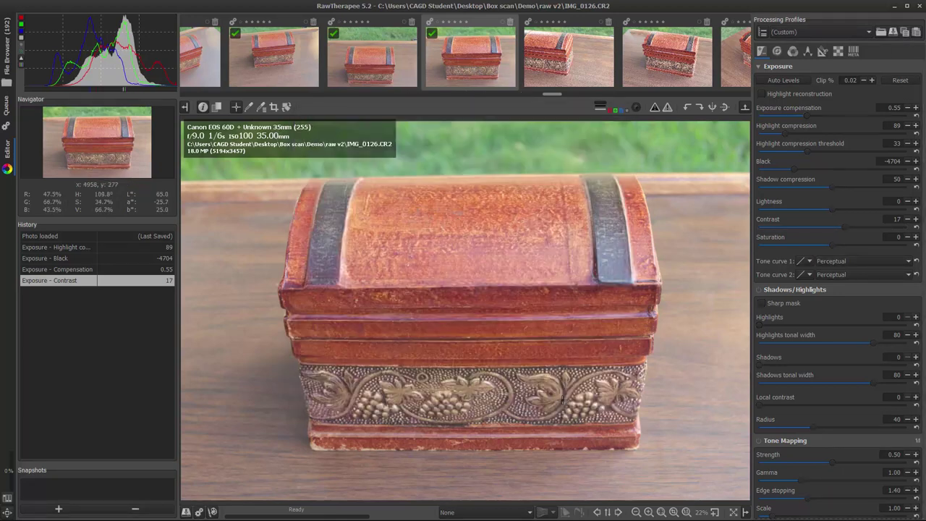
click(550, 78)
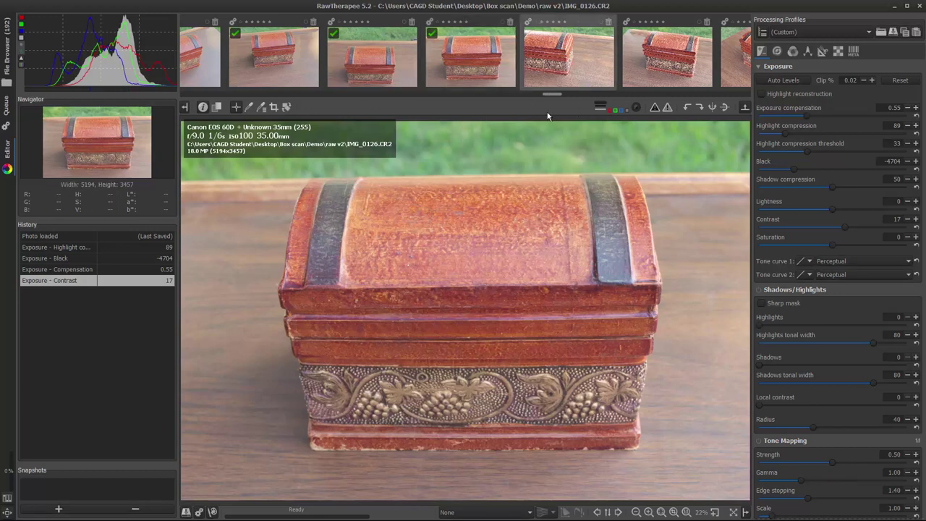
drag(550, 94, 740, 94)
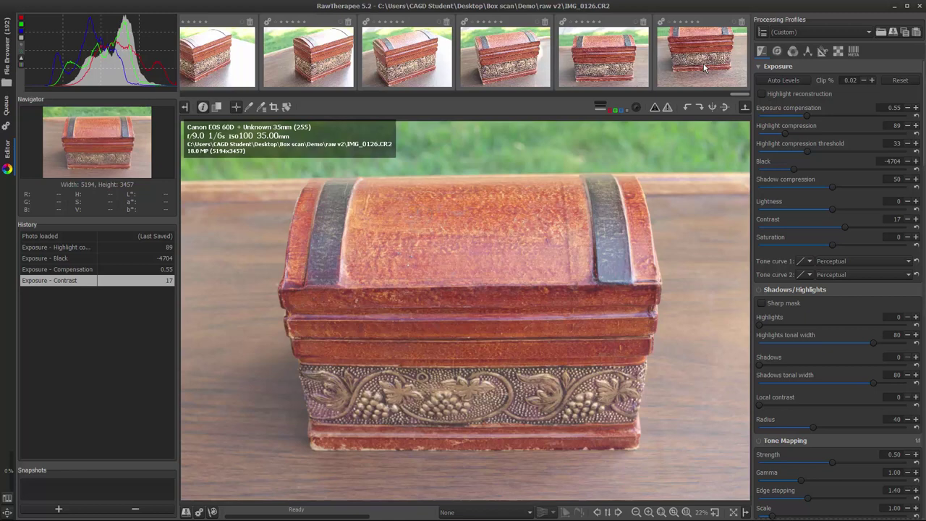
Paste IMG_0126's copied profile onto all selected filmstrip photos and check the results.
right_click(703, 63)
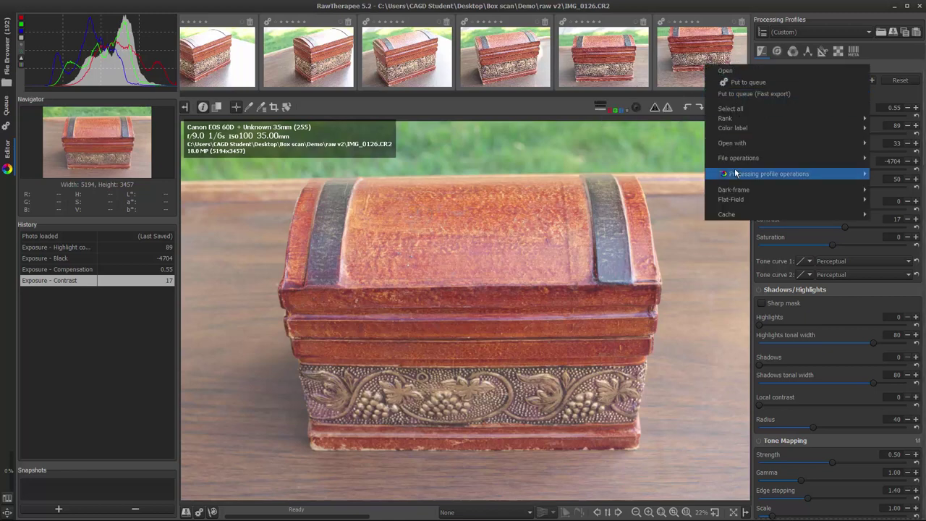
mouse_move(769, 174)
click(913, 186)
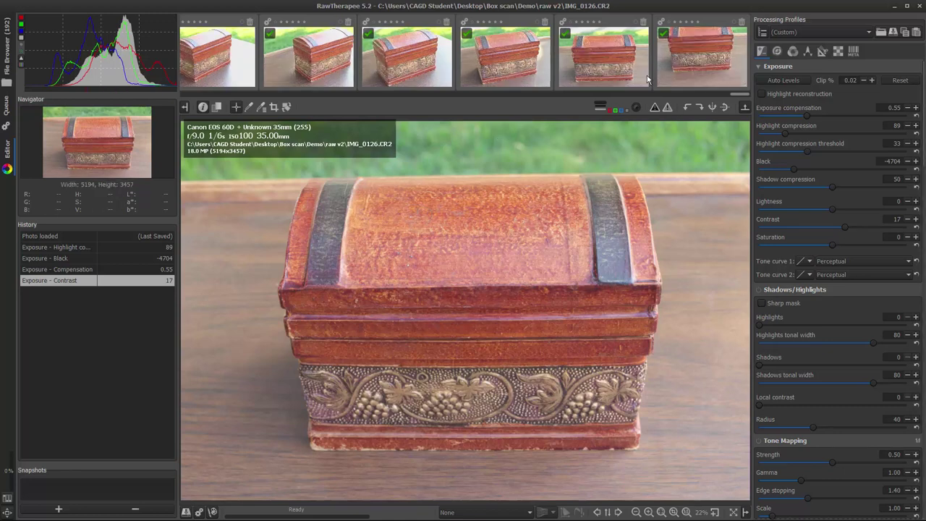
drag(738, 95, 489, 92)
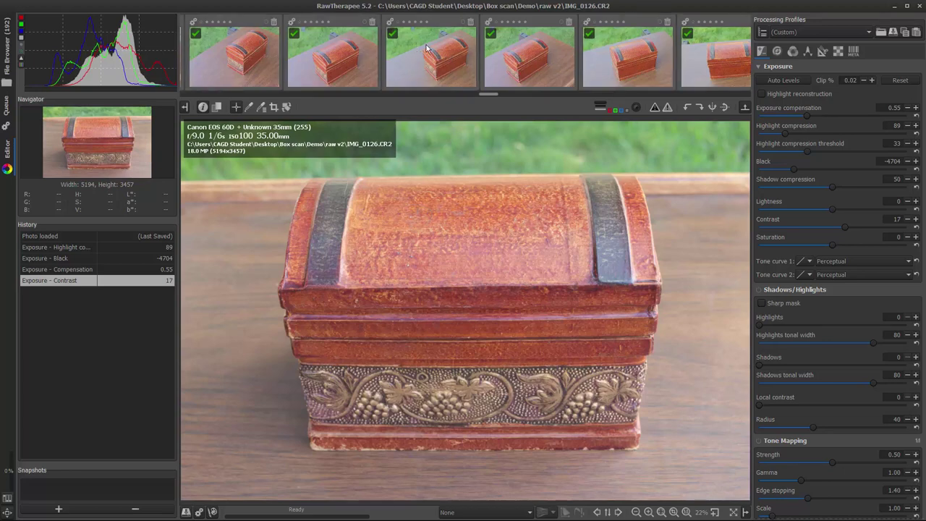
Put all 192 selected box photos into the processing queue.
right_click(538, 58)
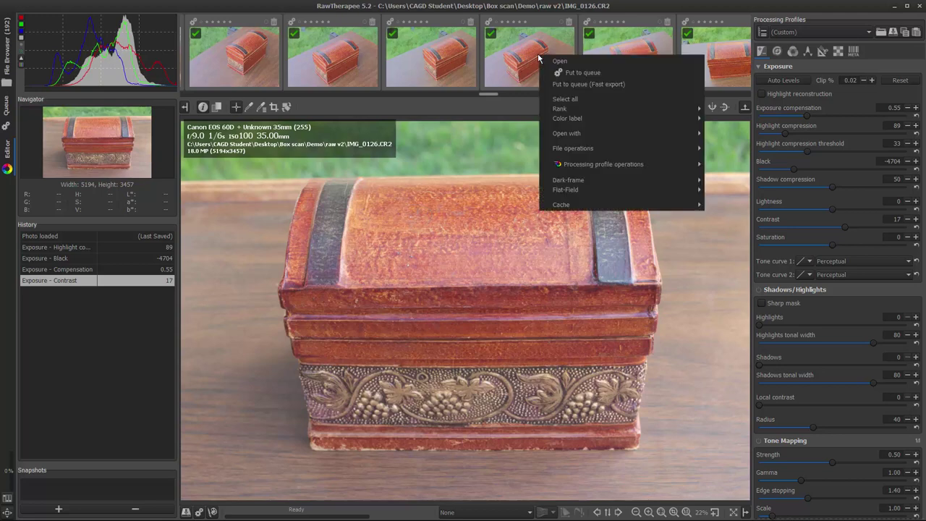
click(587, 73)
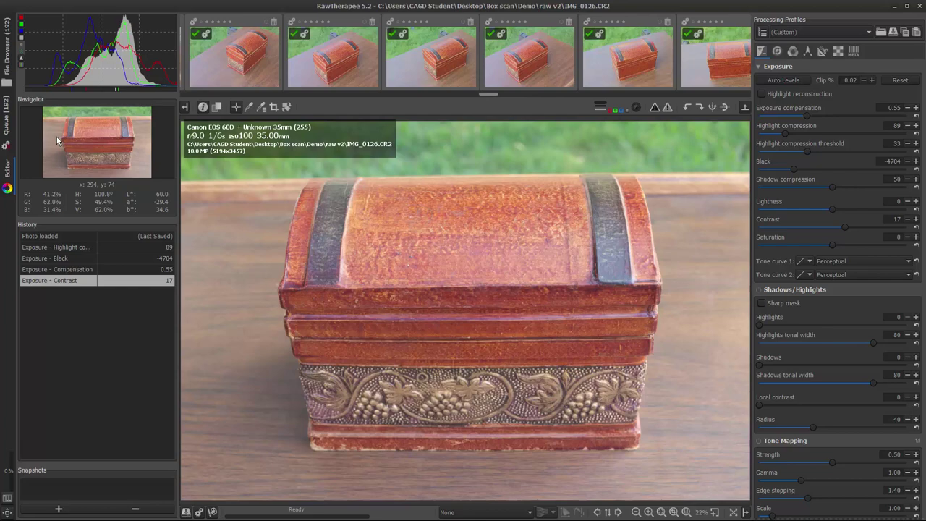
Choose a different queue output folder and browse to Desktop > Box scan > Demo.
click(4, 116)
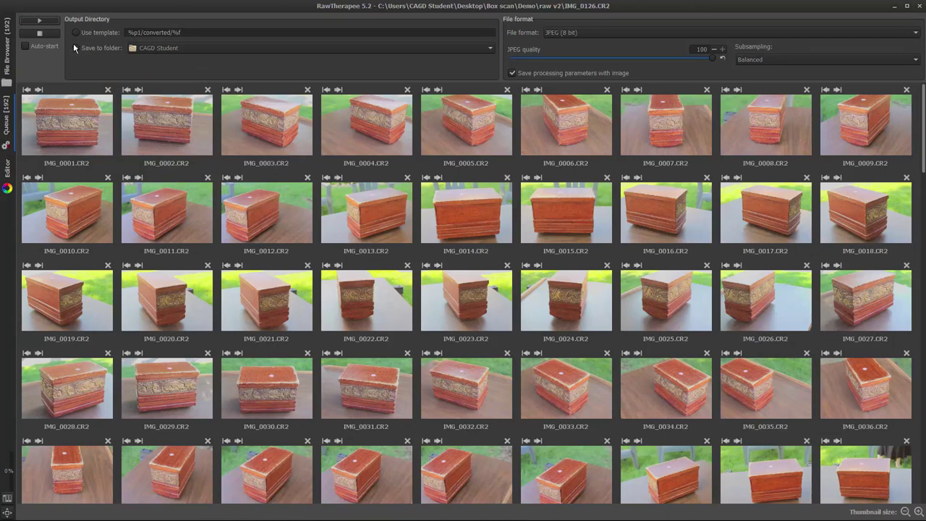
click(153, 51)
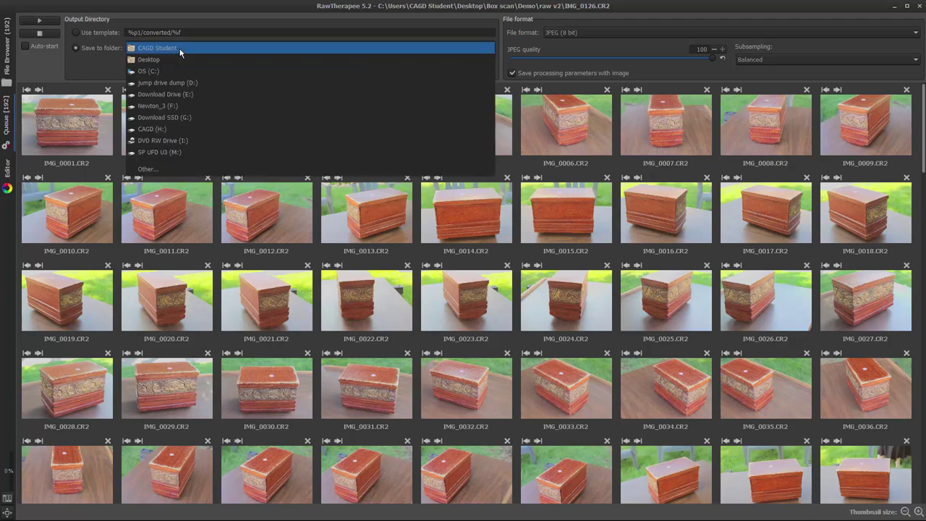
click(152, 169)
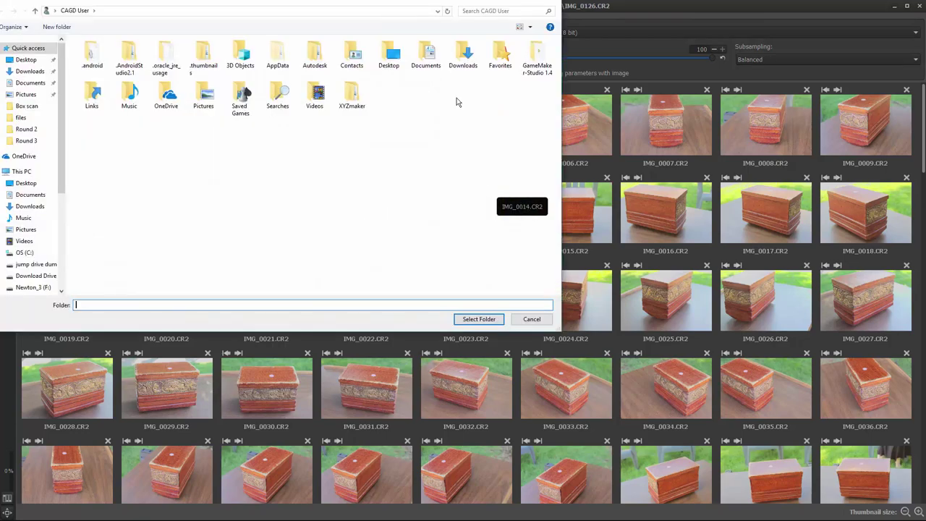
drag(386, 4, 478, 78)
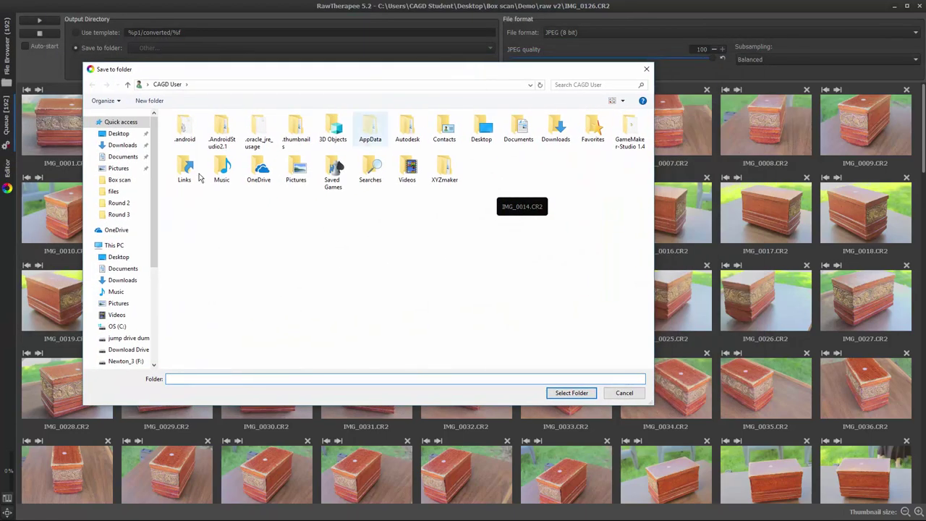
click(126, 133)
double_click(334, 130)
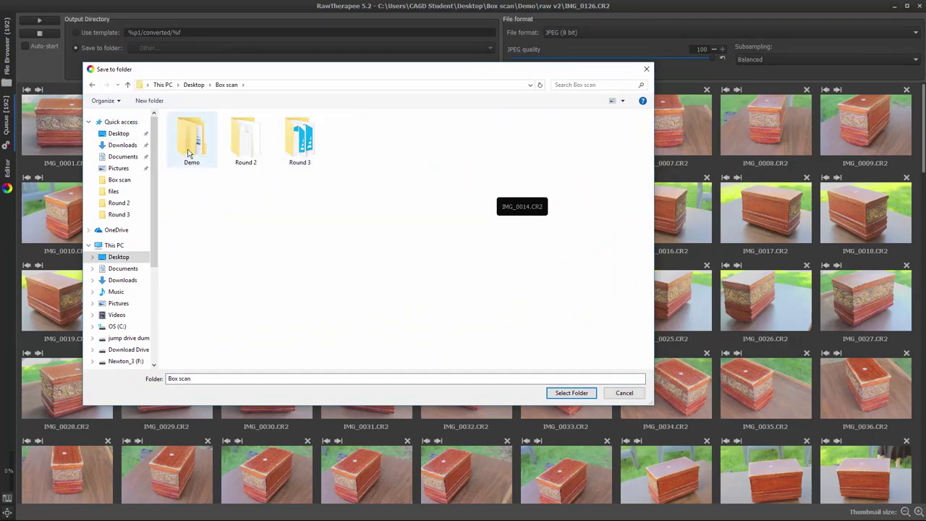
double_click(188, 152)
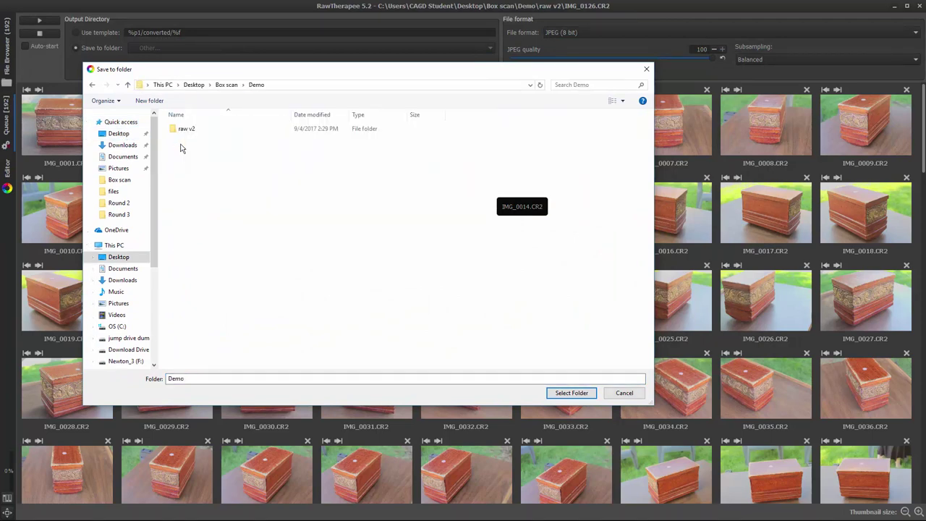
Create a new JPEGS folder inside Demo and select it as the output folder.
right_click(228, 174)
click(155, 101)
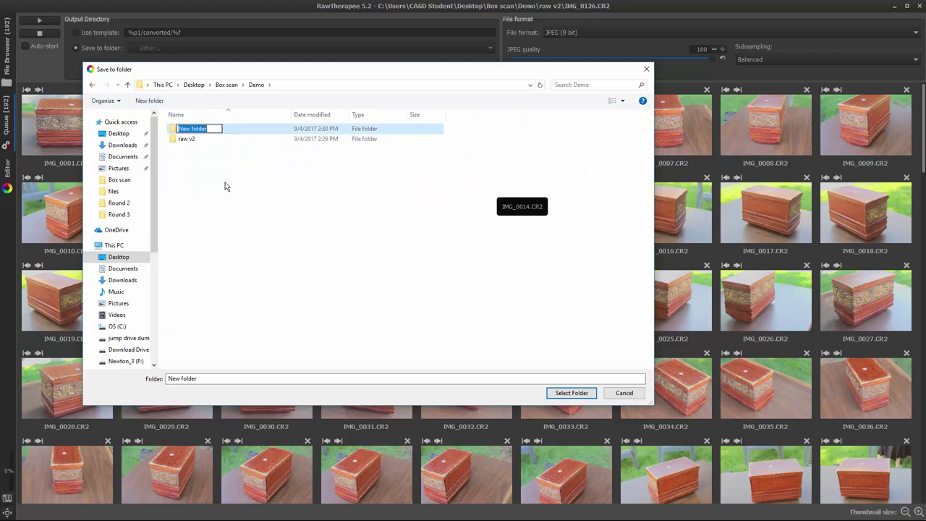
text(JPEGS)
key(Return)
double_click(205, 130)
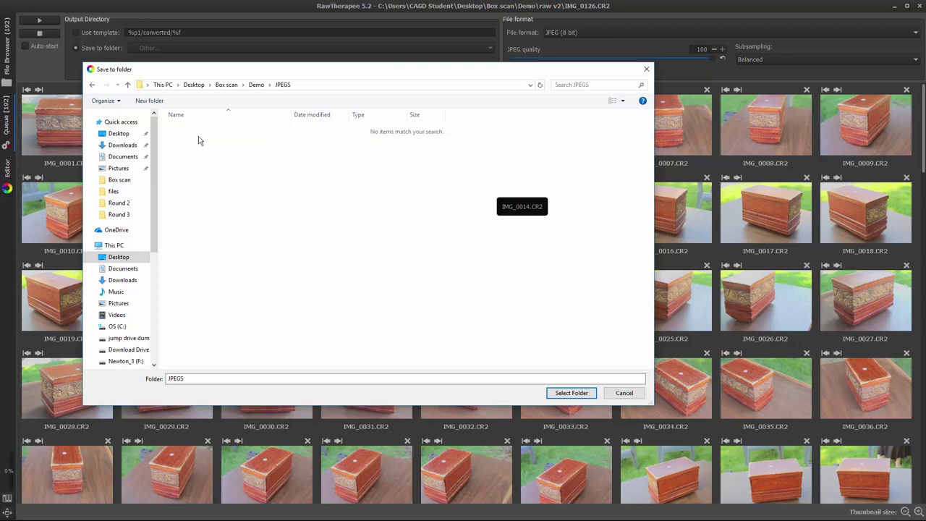
click(568, 393)
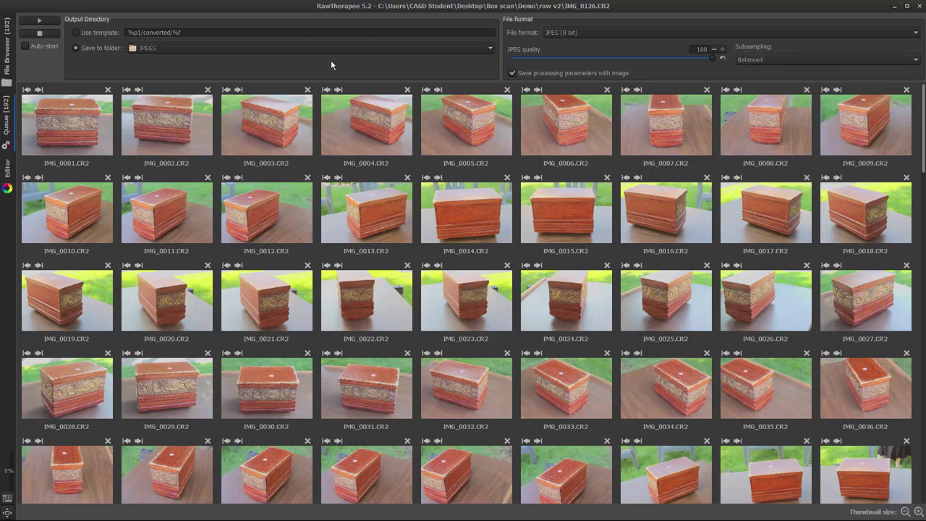
Select all queued photos, start the JPEG batch export, and bring up File Explorer.
click(84, 129)
key(ctrl+a)
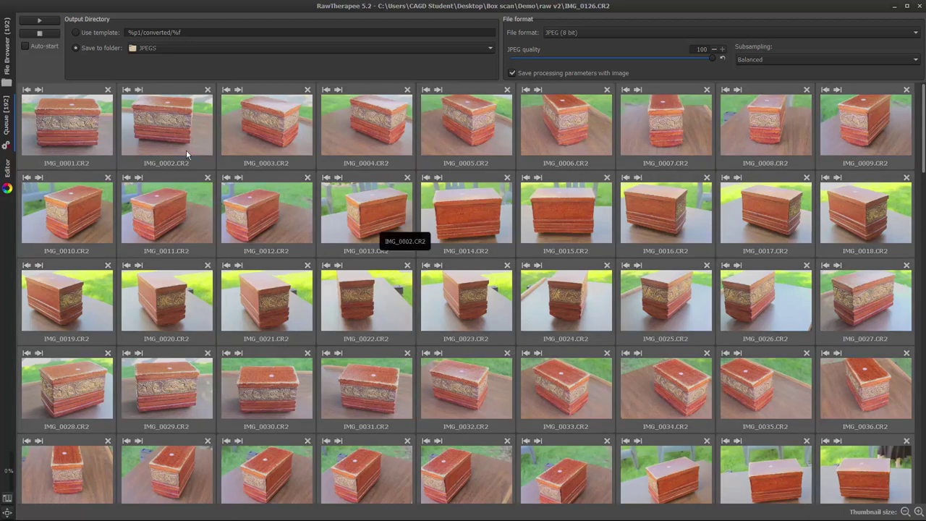
click(40, 22)
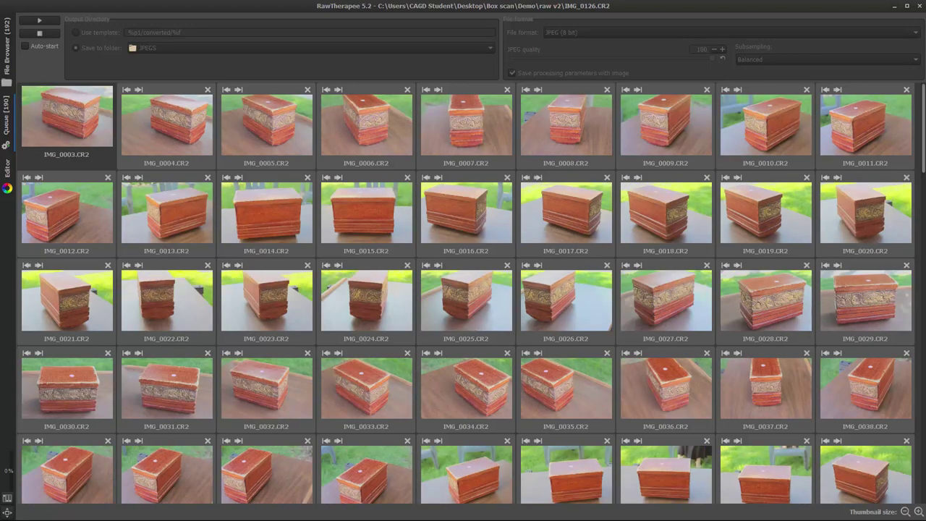
key(alt+Tab)
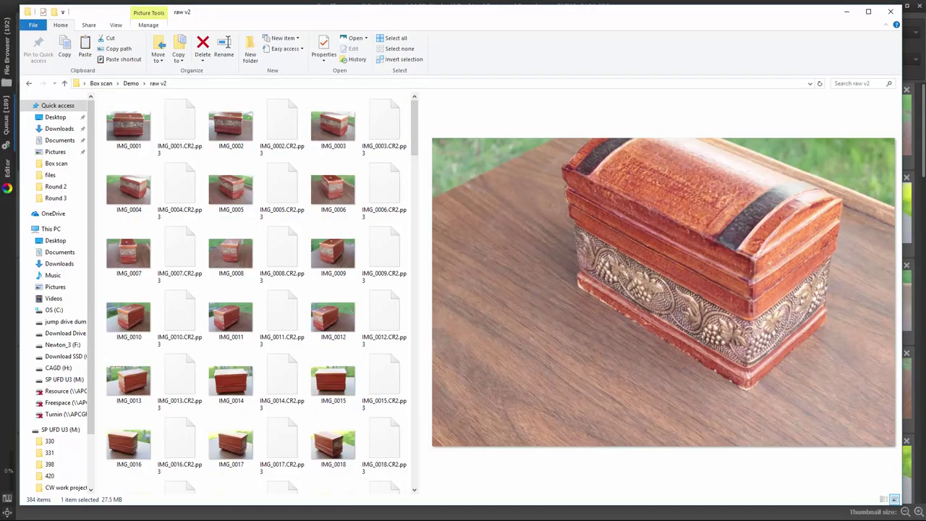
Open the Demo > JPEGS folder and look over the exported .out.pp3 files for IMG_0001–IMG_0008.
click(132, 84)
double_click(126, 114)
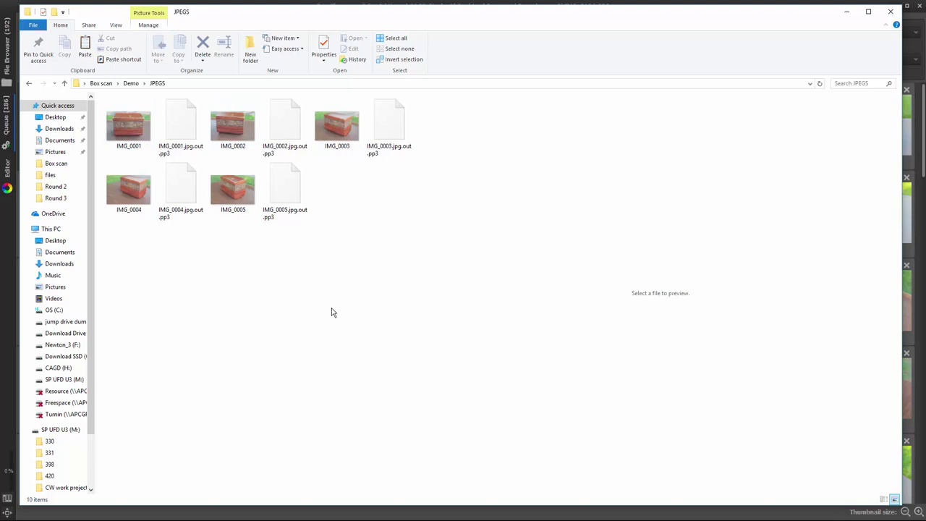
click(178, 124)
click(287, 129)
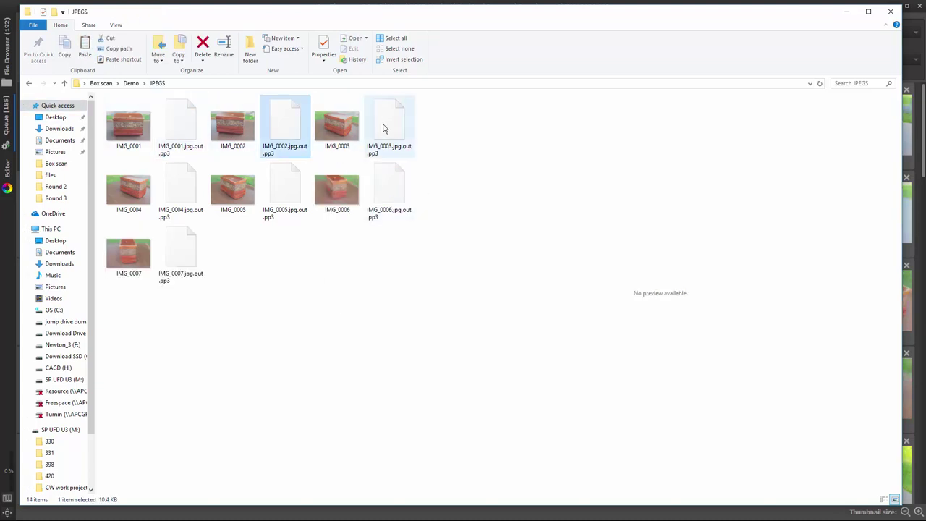
click(383, 128)
click(400, 188)
click(290, 193)
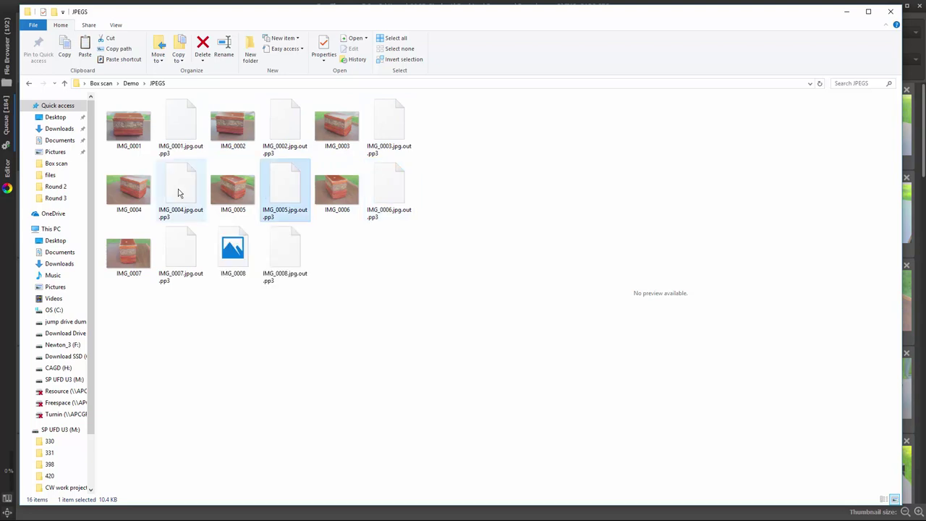
click(180, 192)
click(279, 251)
click(175, 262)
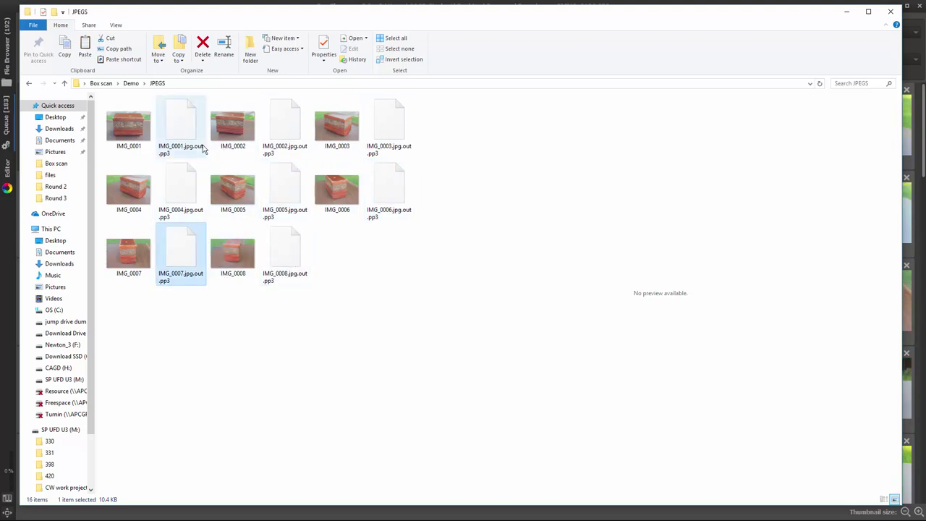
Show JPEGS in Details view sorted by Type in reverse, then switch to Large icons.
click(120, 27)
click(229, 49)
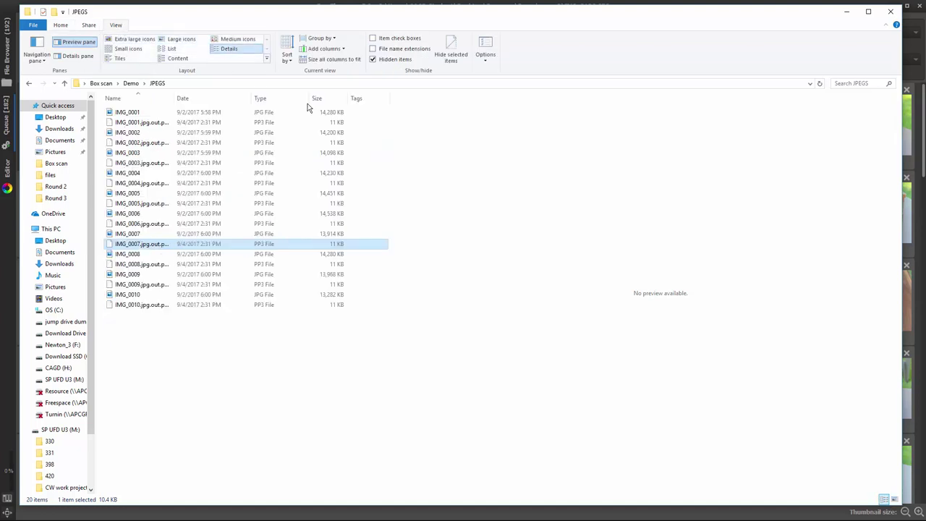
click(266, 99)
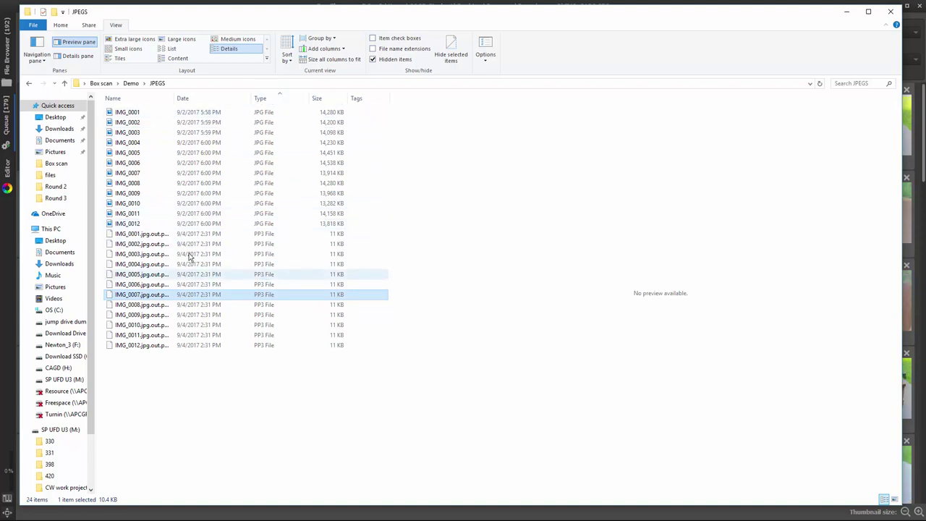
click(263, 102)
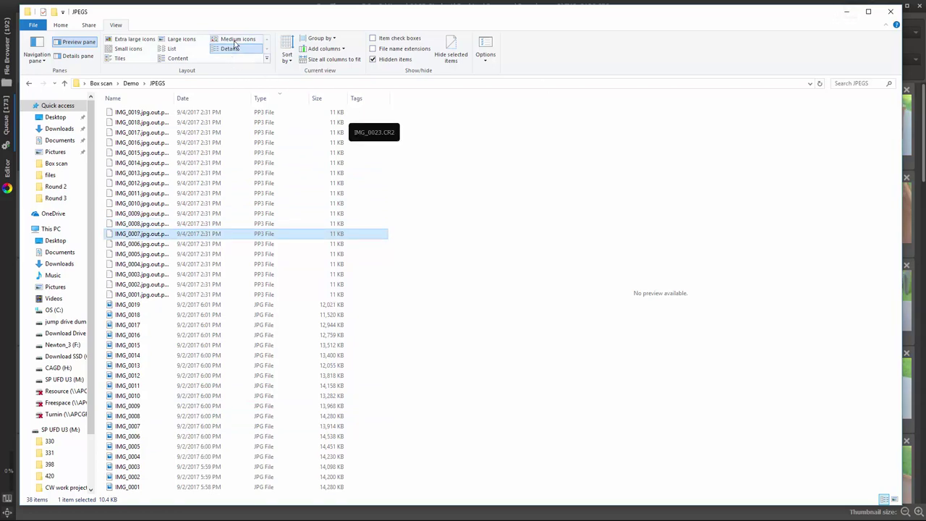
click(144, 39)
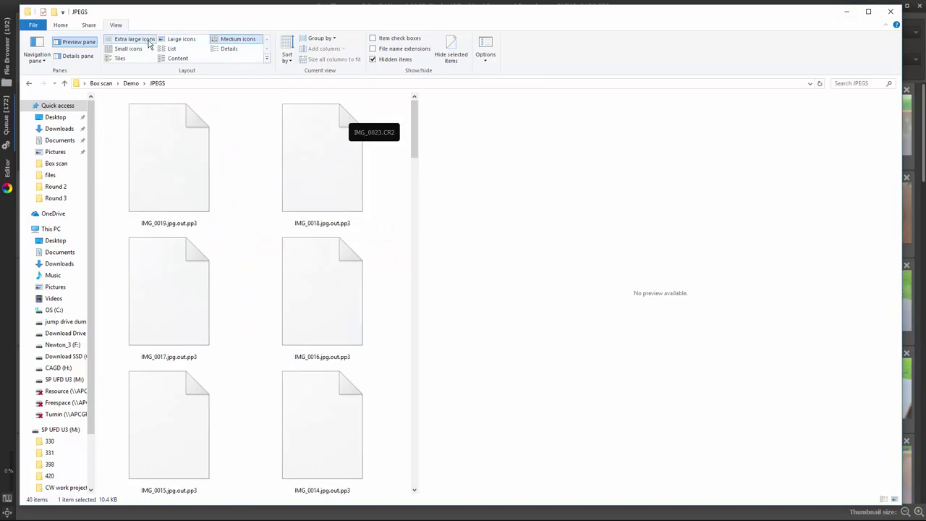
click(189, 41)
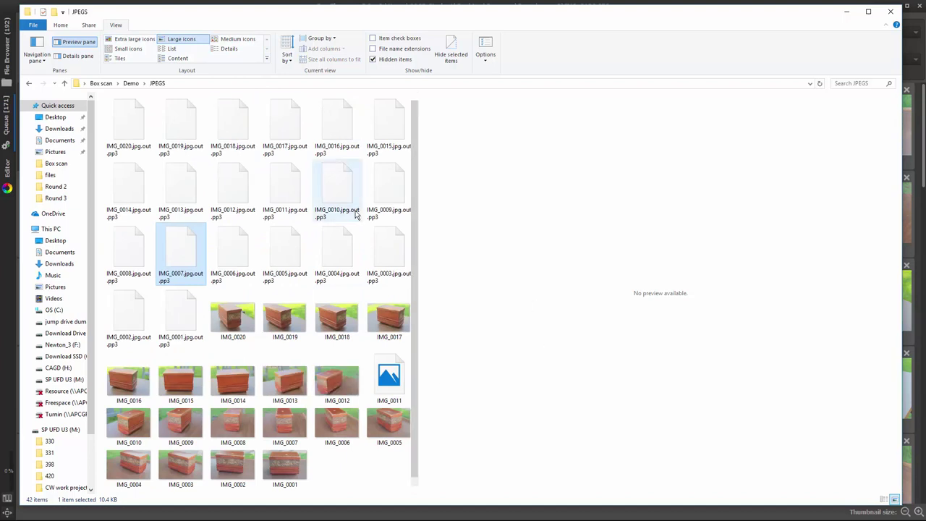